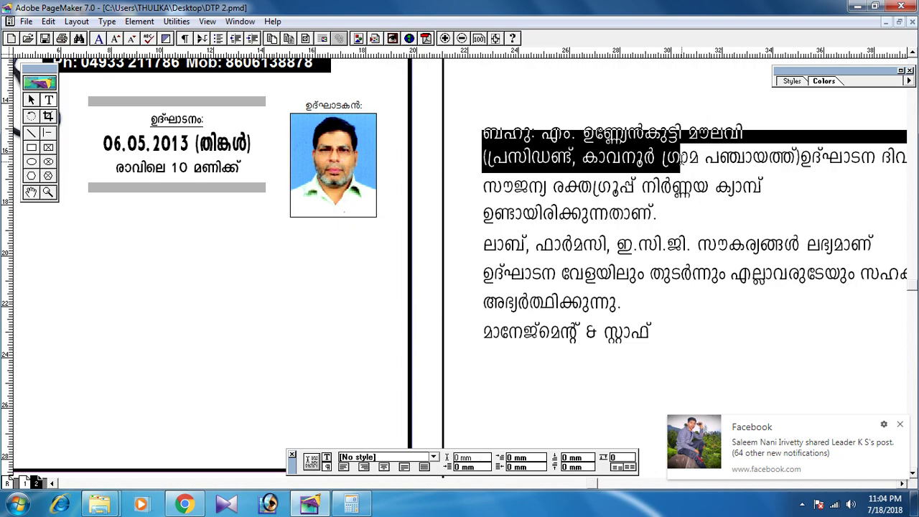
Cut the guest's name and designation lines from the source text and paste them into a new text block below the portrait photo.
left_click(323, 158)
left_click_drag(315, 158, 778, 182)
right_click(595, 188)
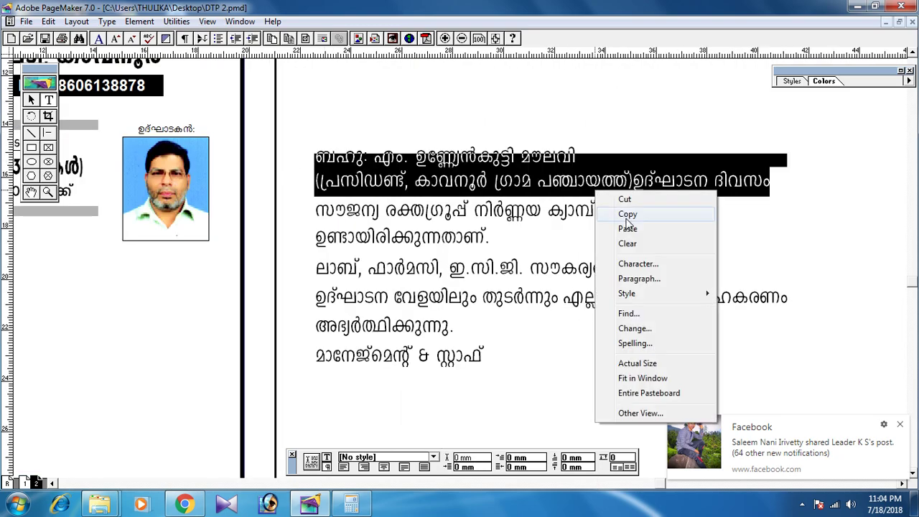
left_click(620, 199)
left_click_drag(119, 268, 337, 242, "alt")
left_click_drag(270, 234, 445, 275)
key("ctrl+v")
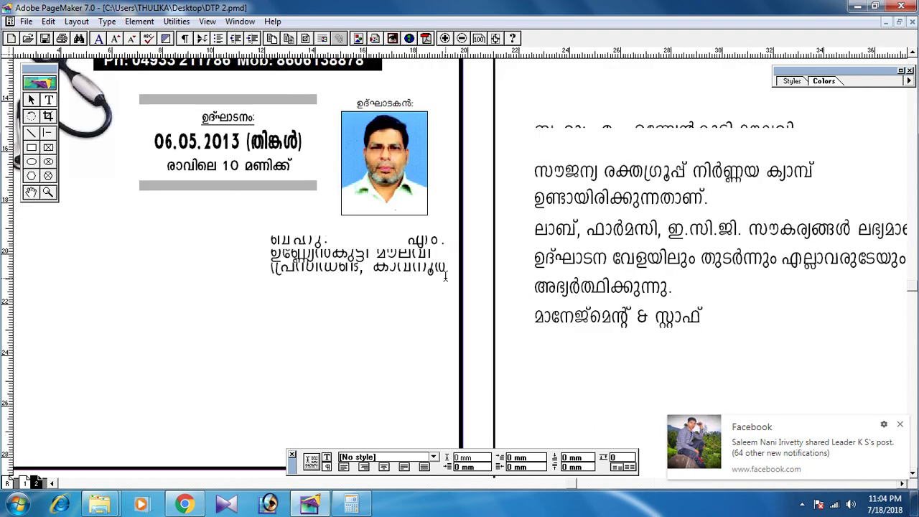
Set the leading of all the text in the block below the portrait to automatic (32.4).
left_click_drag(273, 242, 443, 251)
key("ctrl+a")
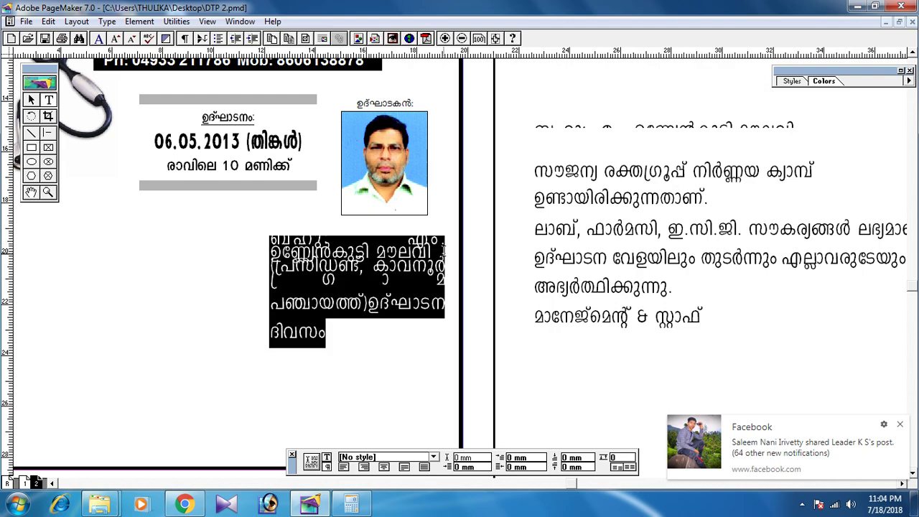
left_click(327, 457)
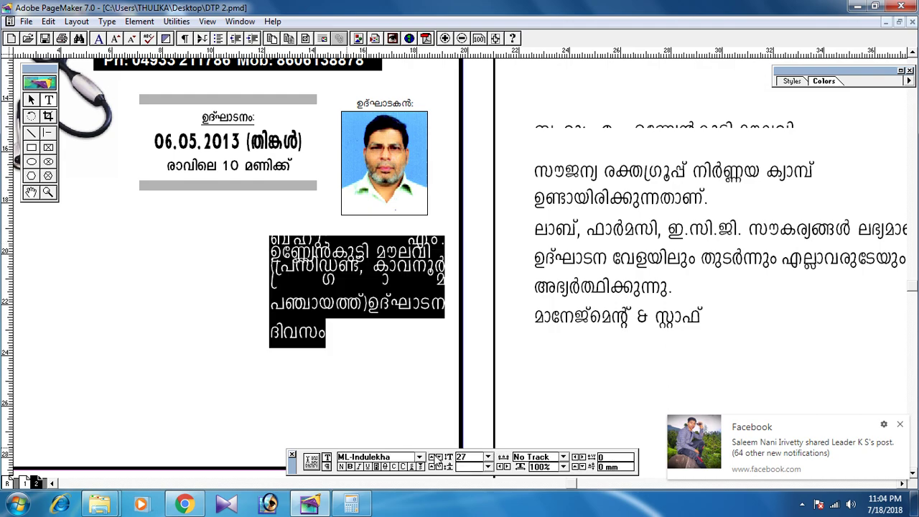
left_click(488, 466)
left_click(476, 422)
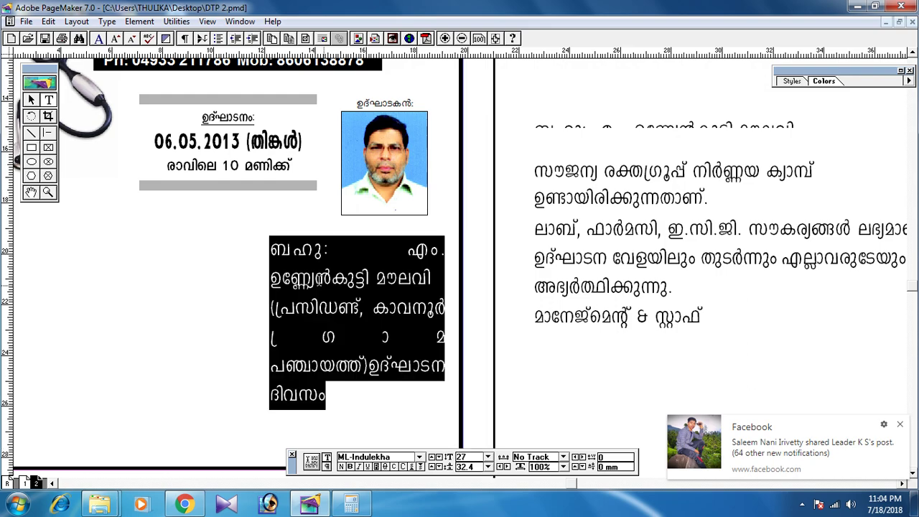
Format the guest's name in the text block as ML-IndulekhaHeavy, size 15.
left_click(266, 251)
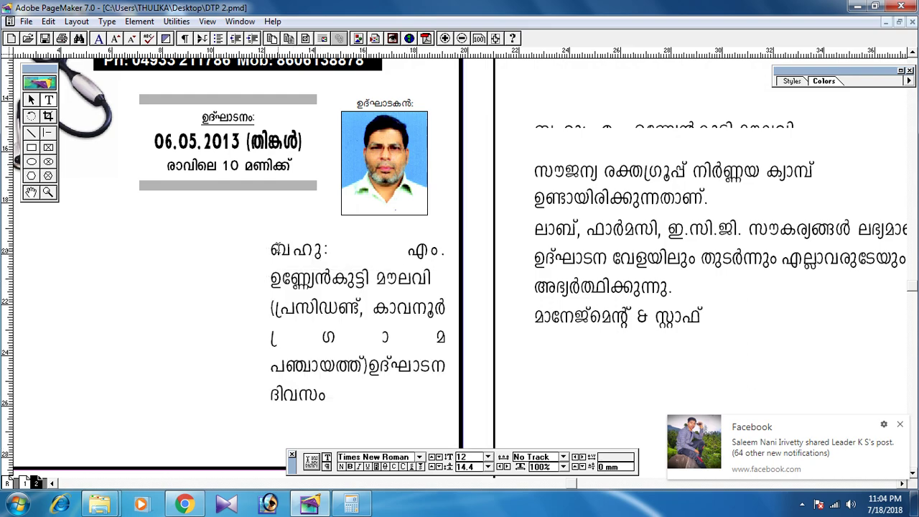
left_click_drag(270, 250, 431, 280)
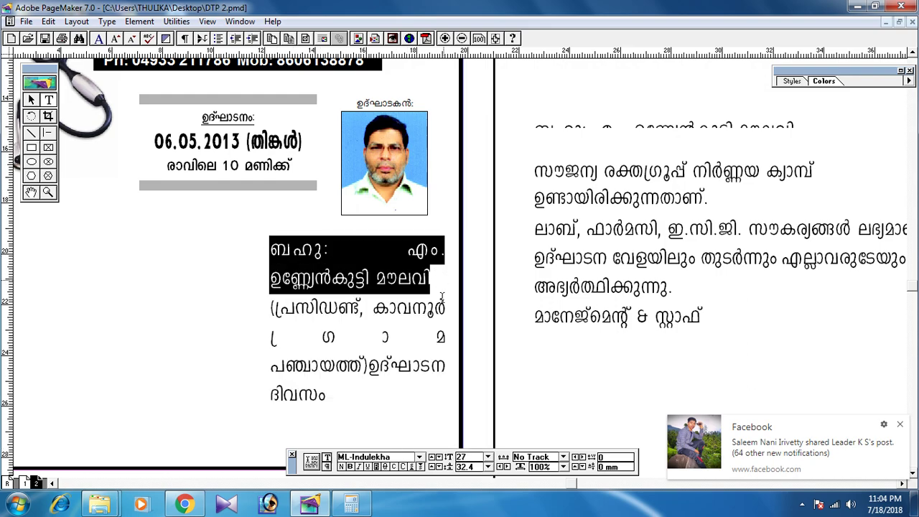
left_click(420, 458)
left_click(377, 408)
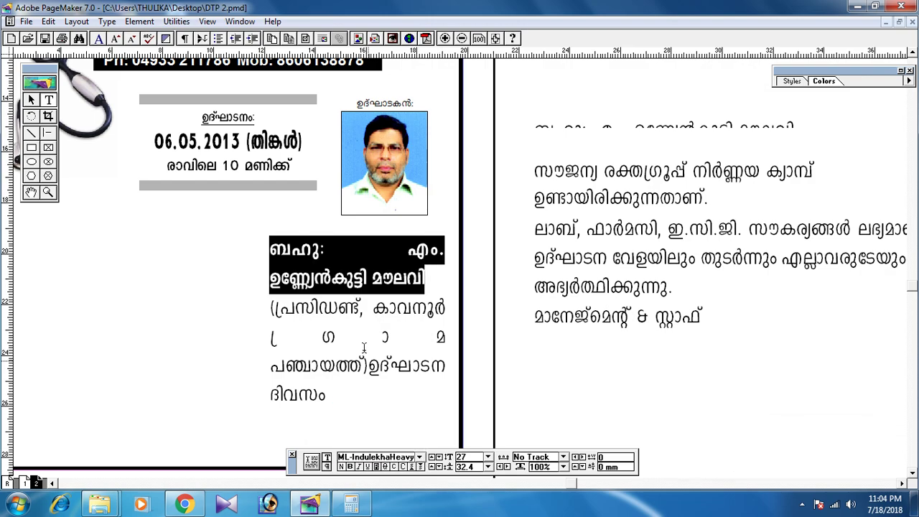
left_click(465, 457)
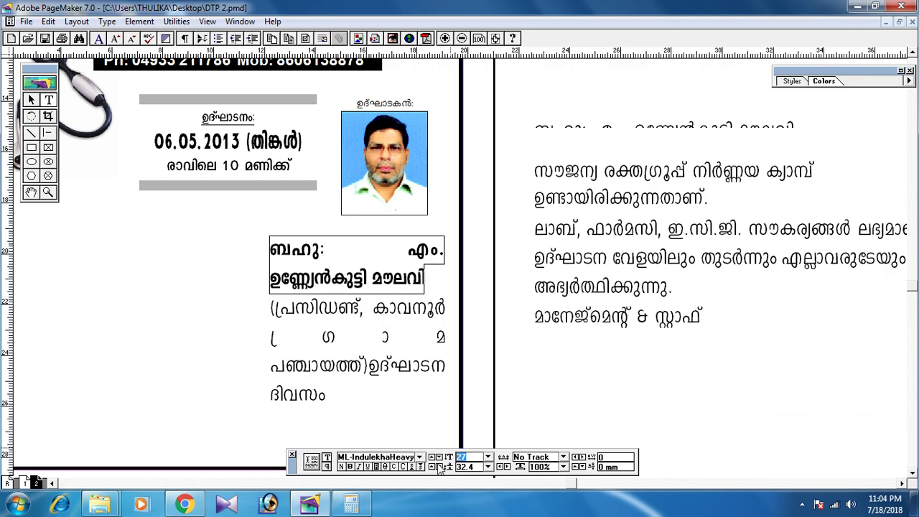
type("15")
key("Return")
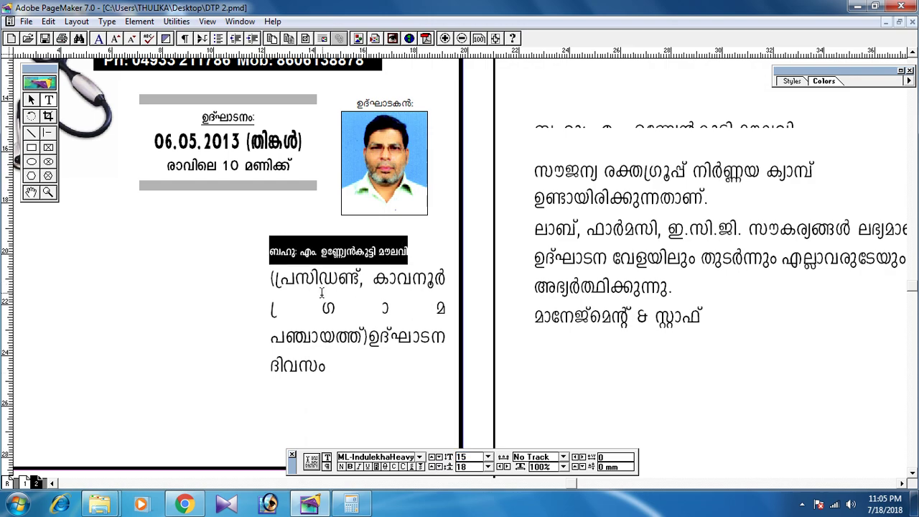
Format the designation text below the name as ML-Indulekha, size 11, following the small caption in the sample notice.
left_click_drag(417, 252, 476, 368)
left_click_drag(302, 364, 664, 354, "alt")
left_click(184, 248)
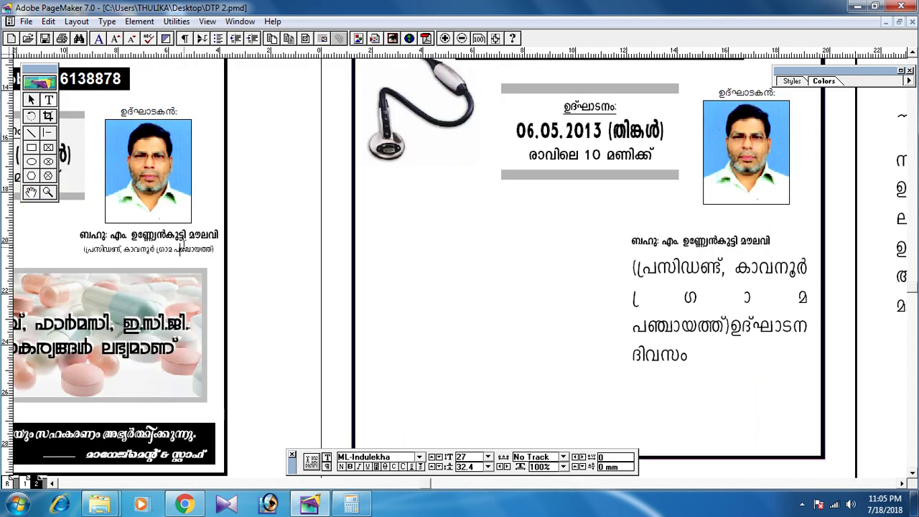
scroll(646, 330, "right", 5)
left_click(280, 233)
left_click_drag(280, 233, 436, 365)
left_click(423, 459)
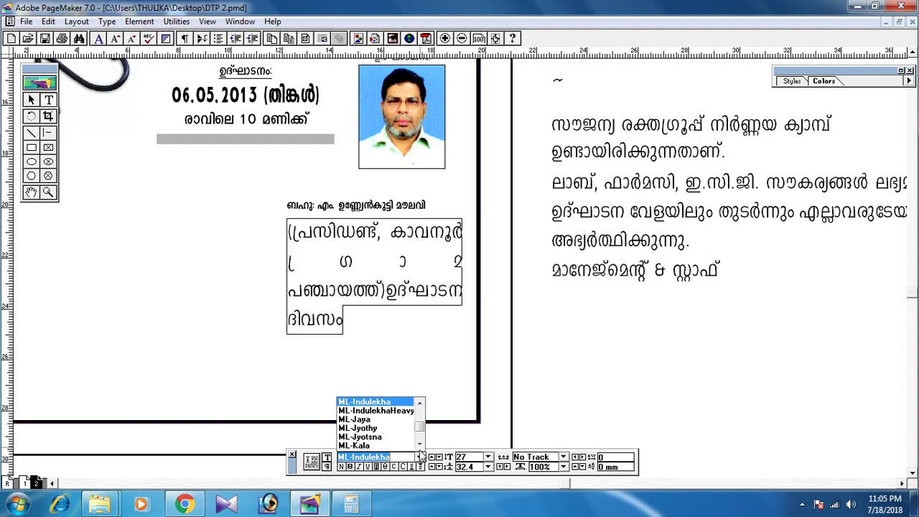
left_click(394, 399)
key("ctrl+shift+comma")
key("ctrl+shift+comma")
key("ctrl+shift+comma")
key("ctrl+shift+comma")
key("ctrl+shift+comma")
key("ctrl+shift+comma")
key("ctrl+shift+comma")
key("ctrl+shift+comma")
key("ctrl+shift+comma")
key("ctrl+shift+comma")
key("ctrl+shift+comma")
key("ctrl+shift+comma")
key("ctrl+shift+comma")
key("ctrl+shift+comma")
key("ctrl+shift+comma")
key("ctrl+shift+comma")
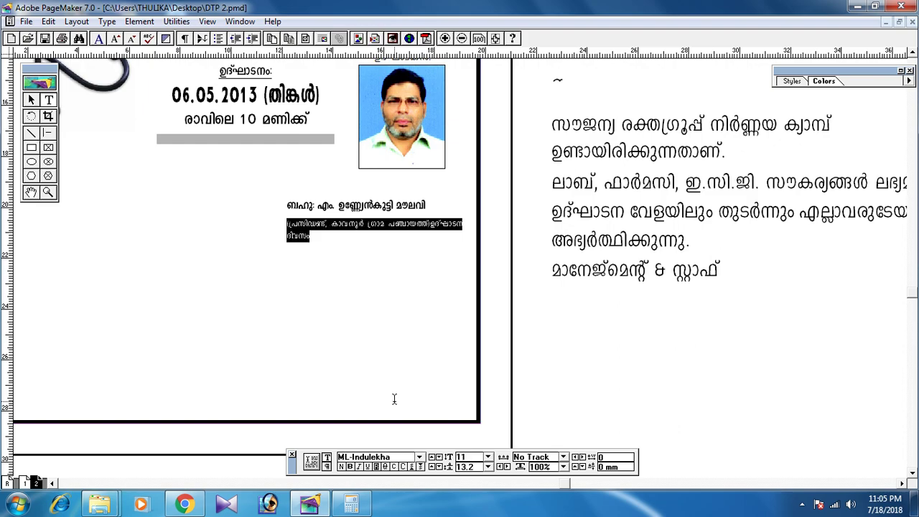
Center the name and designation lines and set their leading to 15.
key("shift+Up")
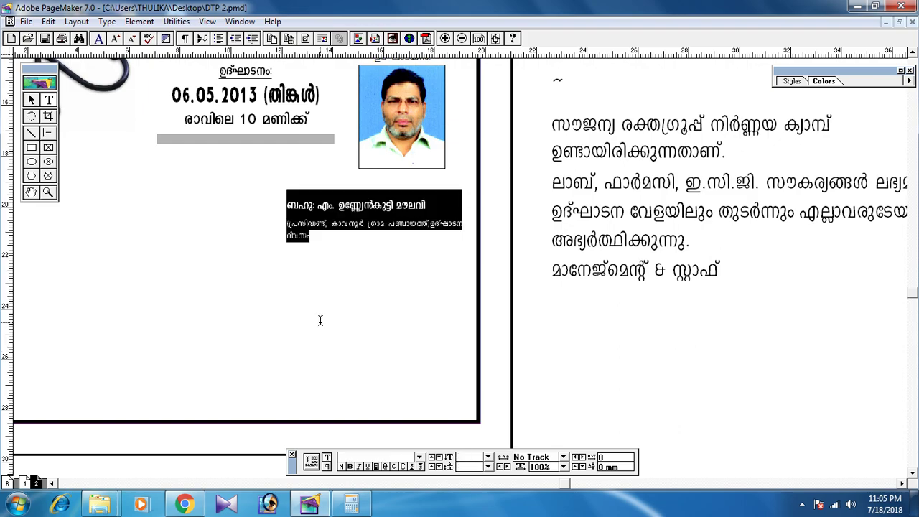
left_click(327, 466)
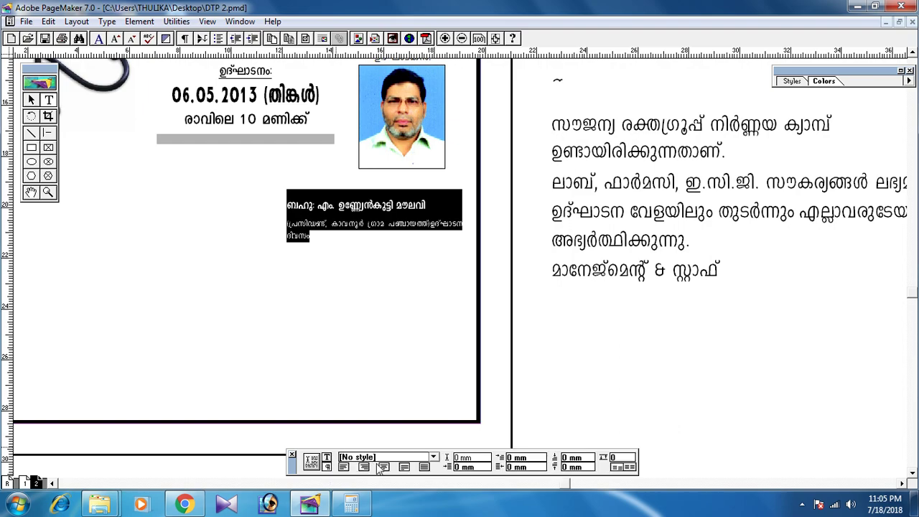
left_click(384, 467)
left_click(327, 459)
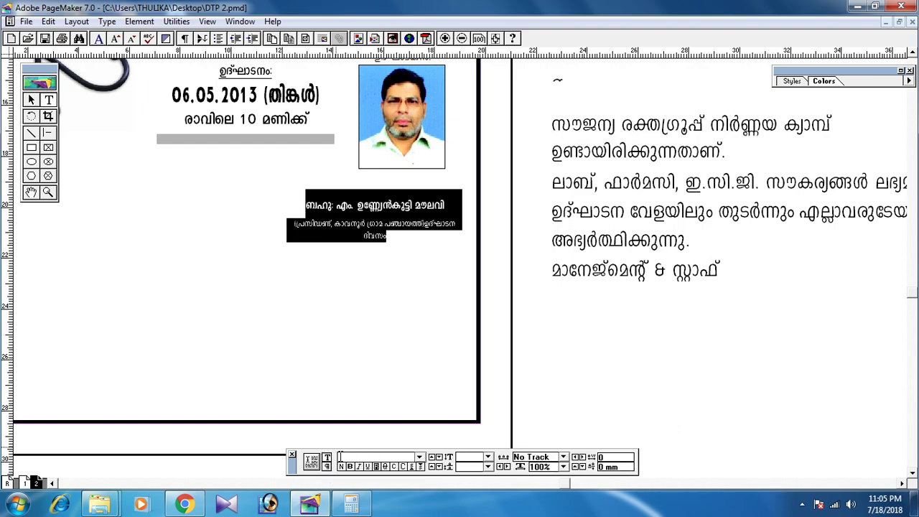
left_click(463, 466)
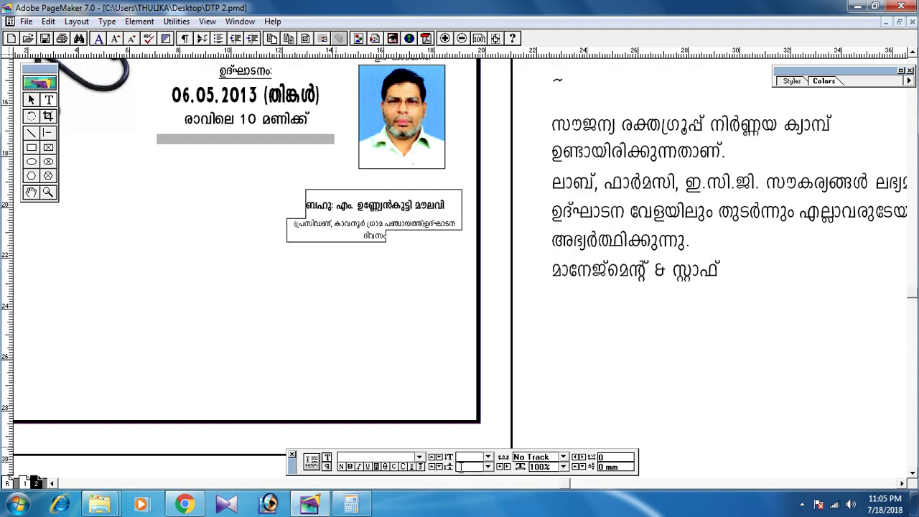
key("Return")
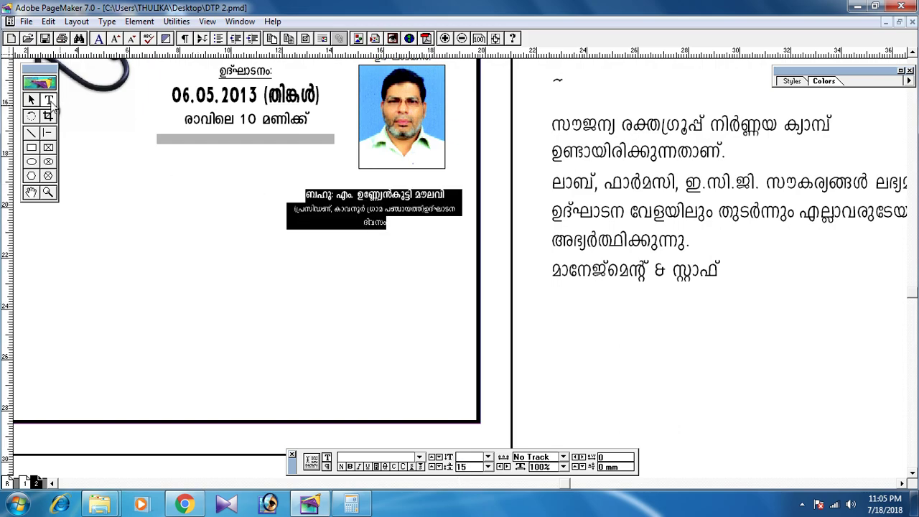
Delete the surplus inauguration-day words at the end of the designation line.
left_click(48, 100)
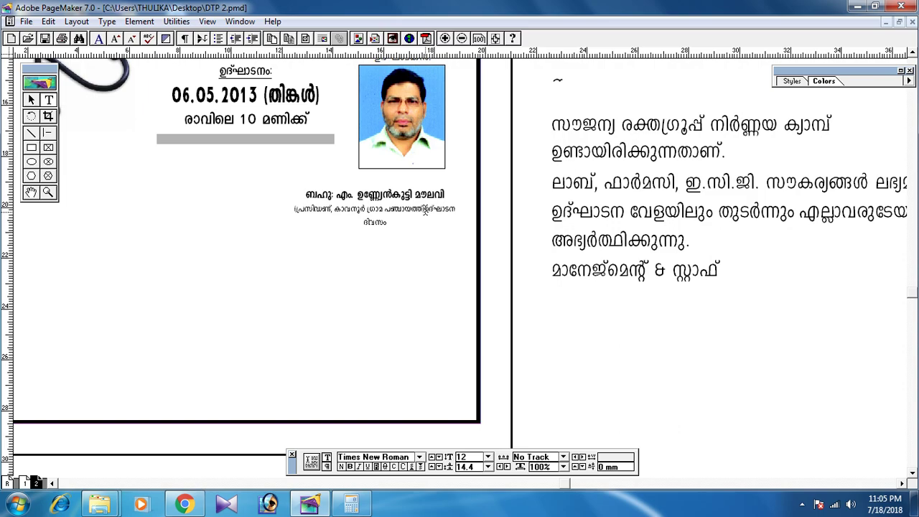
left_click_drag(422, 208, 465, 280)
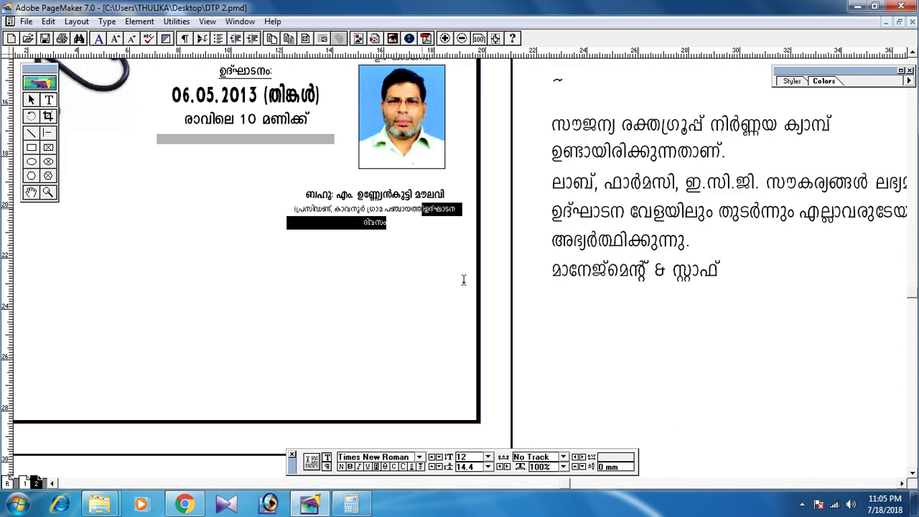
key("BackSpace")
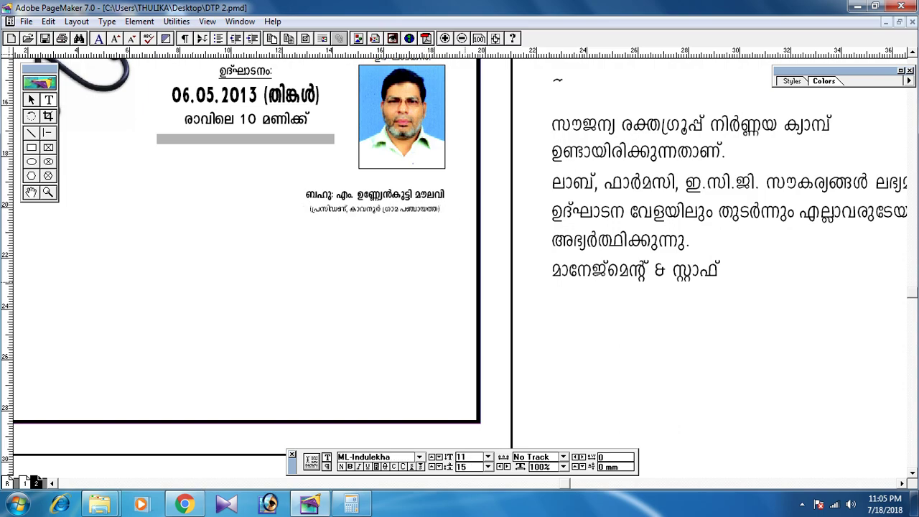
Move the name and designation text block up so it sits directly beneath the portrait photo.
key("ctrl+2")
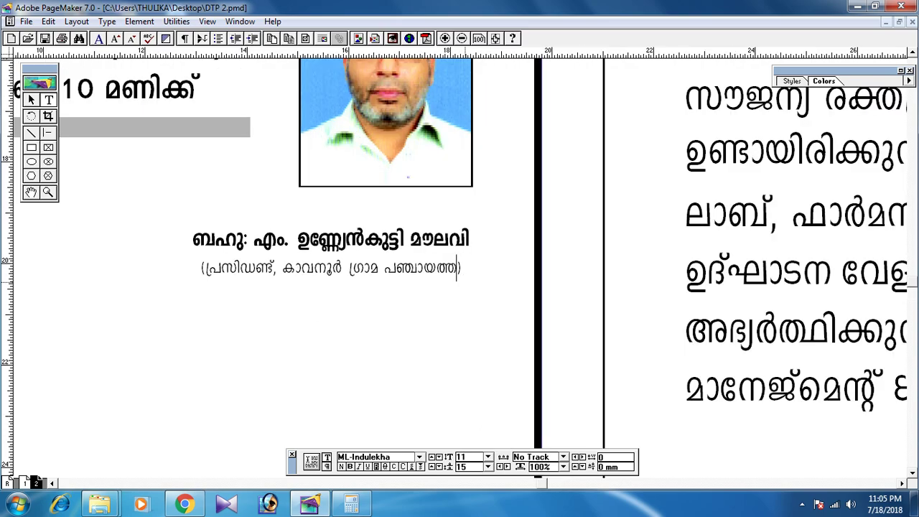
left_click(30, 100)
left_click(373, 262)
left_click_drag(372, 262, 403, 228)
key("ctrl+1")
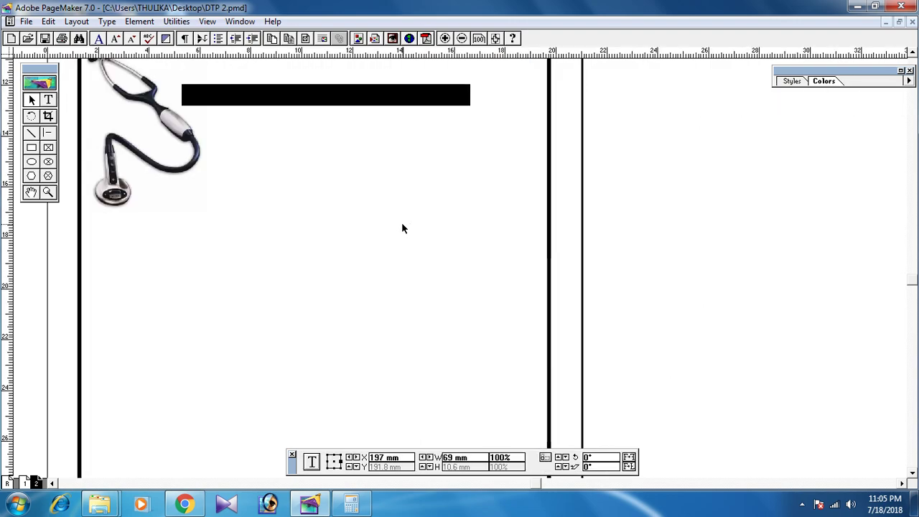
Draw a circle about 49 mm across in the empty area below the stethoscope, modelled on the sample's ellipse.
left_click_drag(396, 295, 385, 261)
left_click(388, 304)
left_click_drag(288, 275, 550, 244)
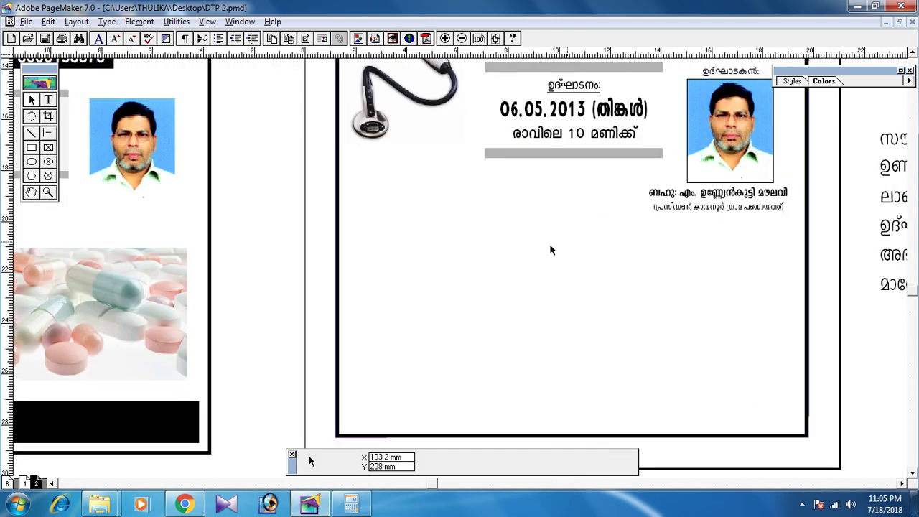
left_click_drag(113, 253, 421, 262)
left_click_drag(283, 267, 416, 240)
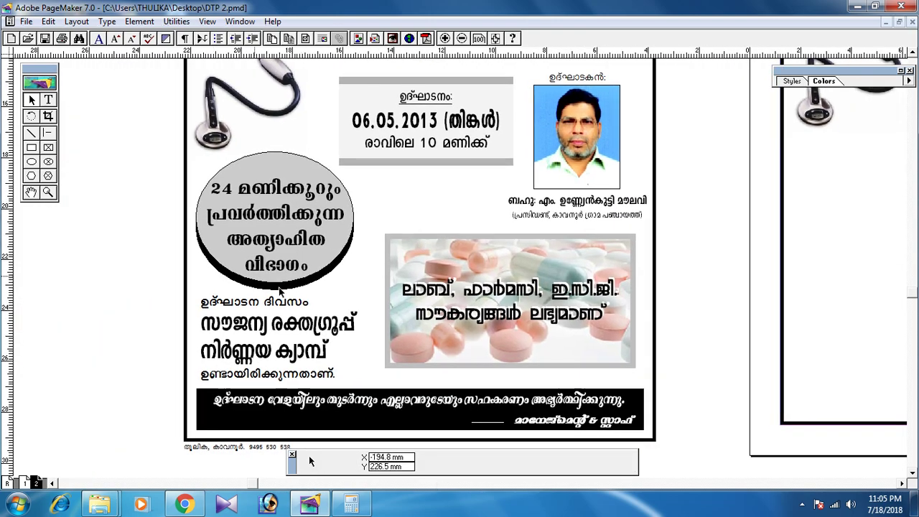
left_click_drag(498, 223, 406, 213)
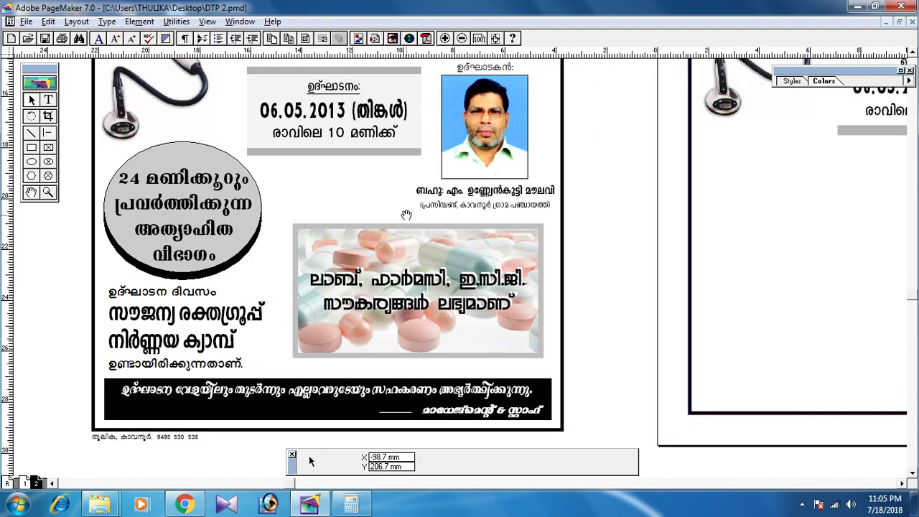
left_click_drag(553, 237, 307, 222)
left_click_drag(425, 208, 206, 201)
left_click(31, 162)
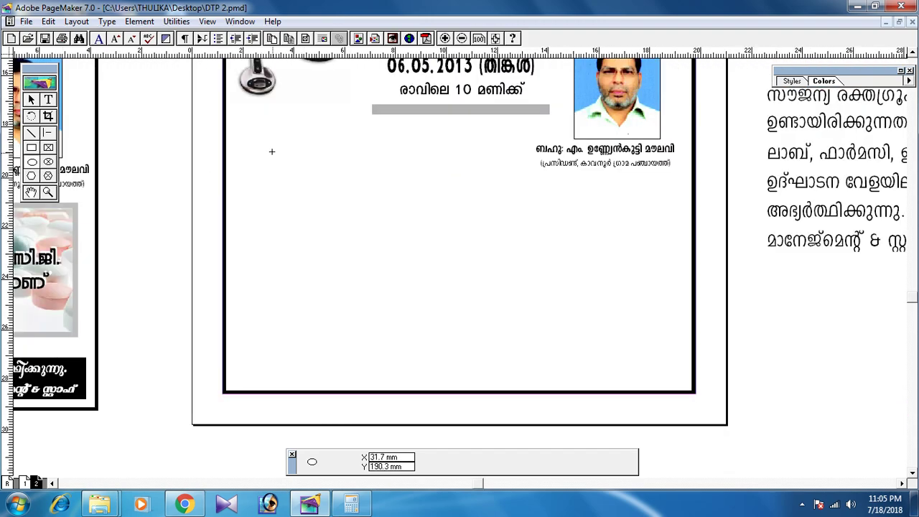
left_click_drag(254, 152, 406, 278)
Check the fill of the sample's grey ellipse and fill the new circle with Black at a 20% tint.
left_click_drag(280, 242, 705, 206)
left_click_drag(204, 243, 206, 278)
left_click(31, 99)
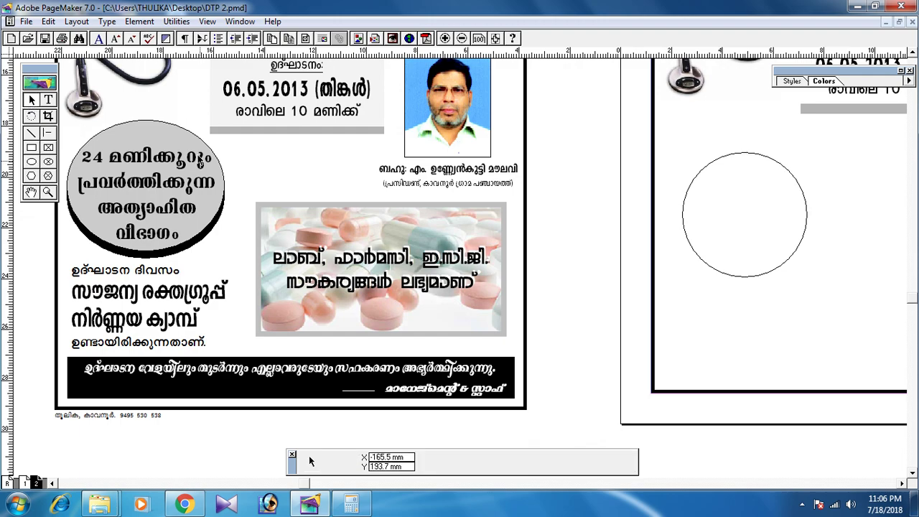
left_click(164, 140)
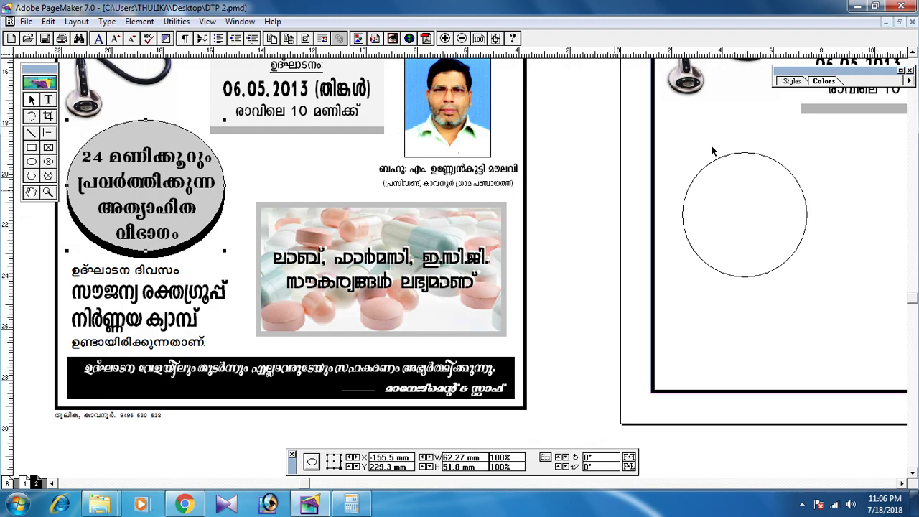
left_click(901, 71)
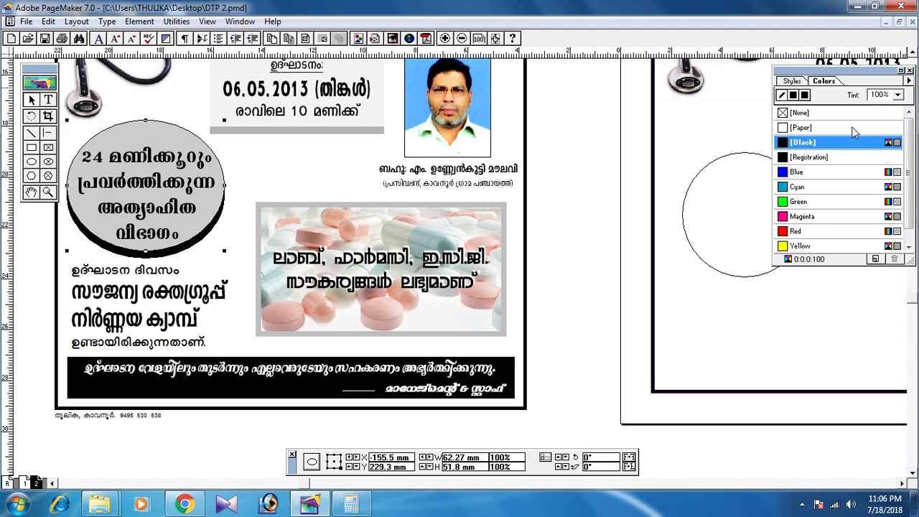
left_click(794, 96)
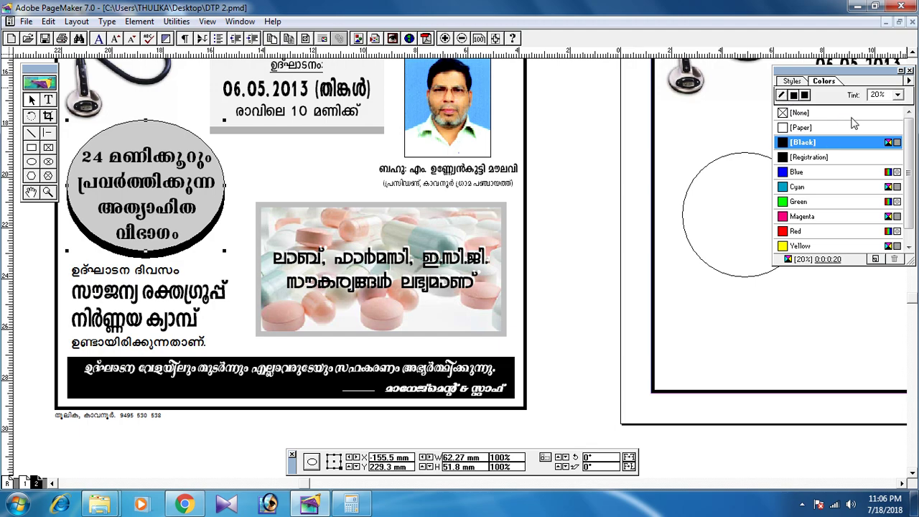
left_click_drag(647, 296, 431, 258)
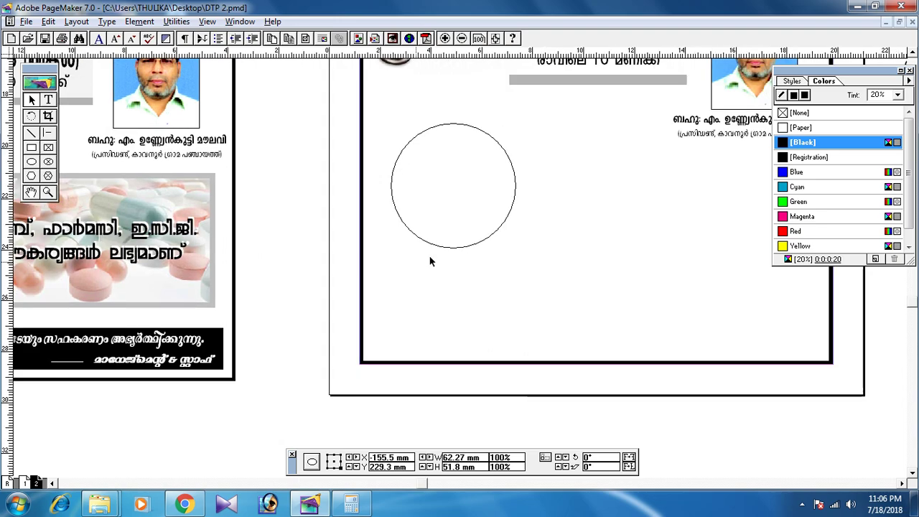
left_click(444, 248)
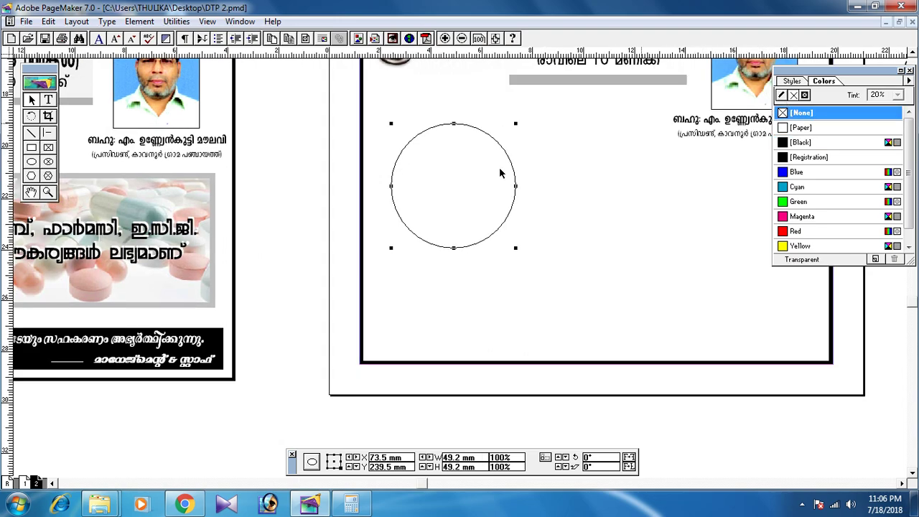
left_click(802, 142)
left_click(897, 95)
left_click_drag(899, 128, 900, 162)
left_click(877, 171)
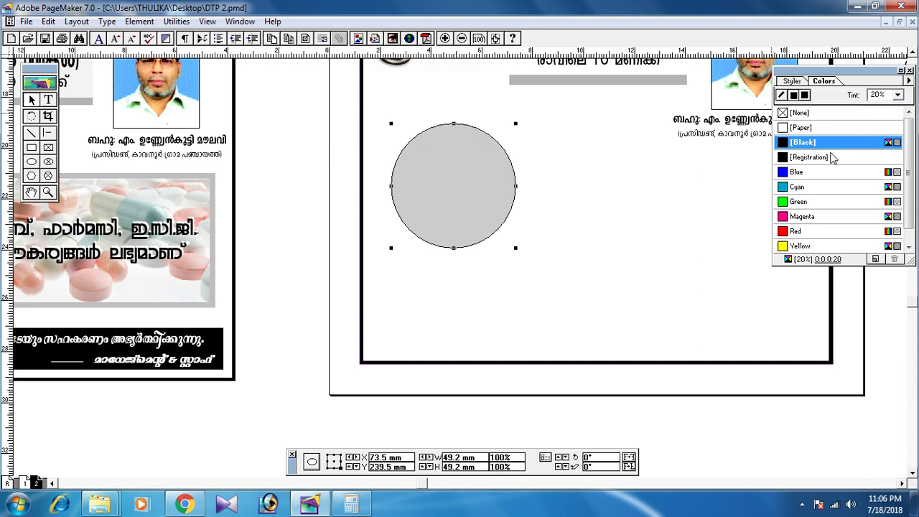
left_click(30, 100)
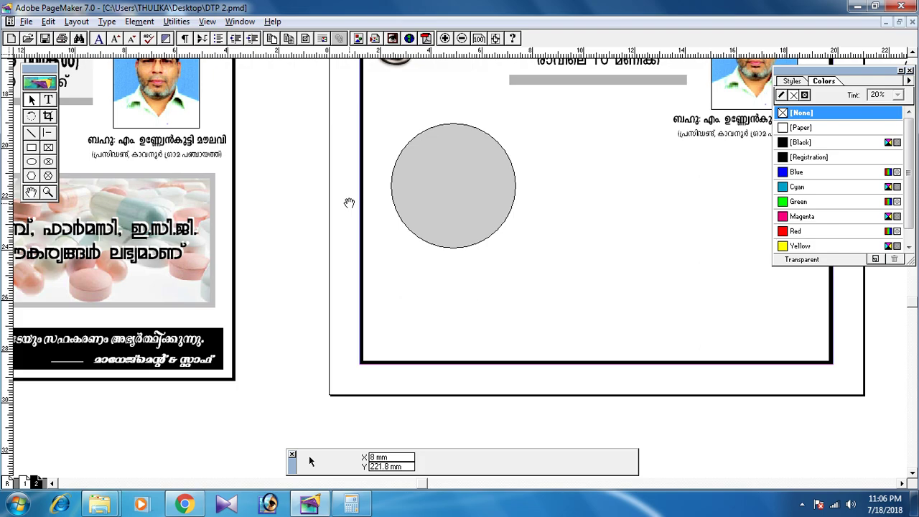
Compare the circle area and the sample's layout with the remaining Malayalam text lines beside the page.
left_click_drag(348, 201, 381, 300)
left_click_drag(504, 279, 203, 261)
left_click_drag(403, 255, 364, 274)
left_click_drag(450, 271, 430, 270)
left_click_drag(378, 258, 689, 216)
left_click_drag(291, 282, 36, 262)
left_click_drag(480, 227, 434, 279)
left_click_drag(561, 241, 427, 248)
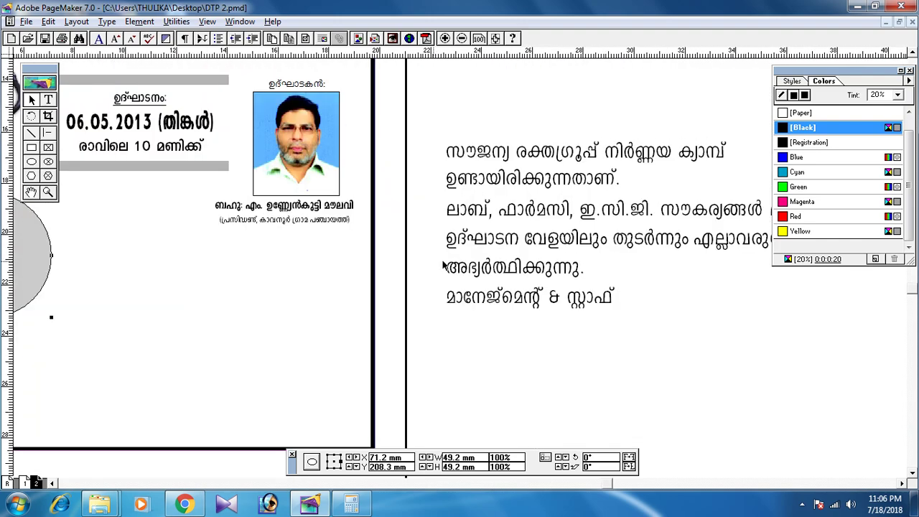
left_click_drag(550, 253, 521, 258)
left_click_drag(242, 260, 126, 208)
right_click(122, 179)
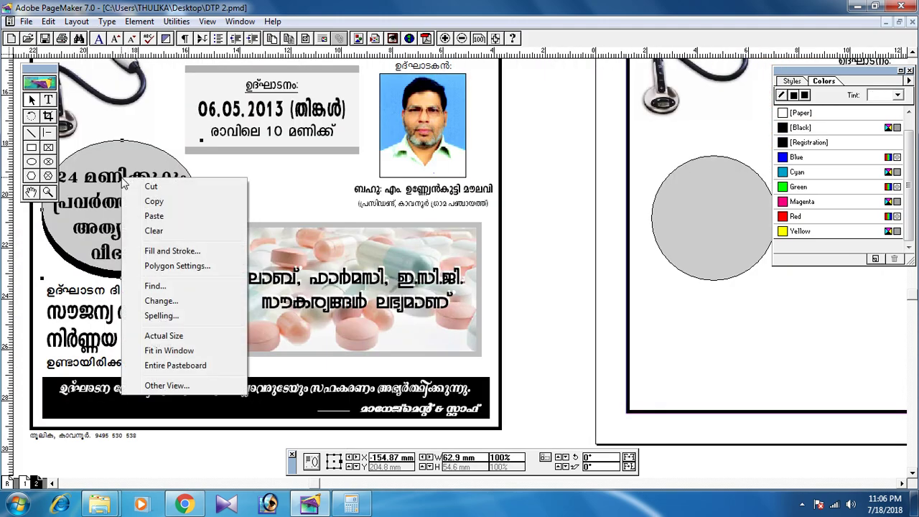
left_click(152, 198)
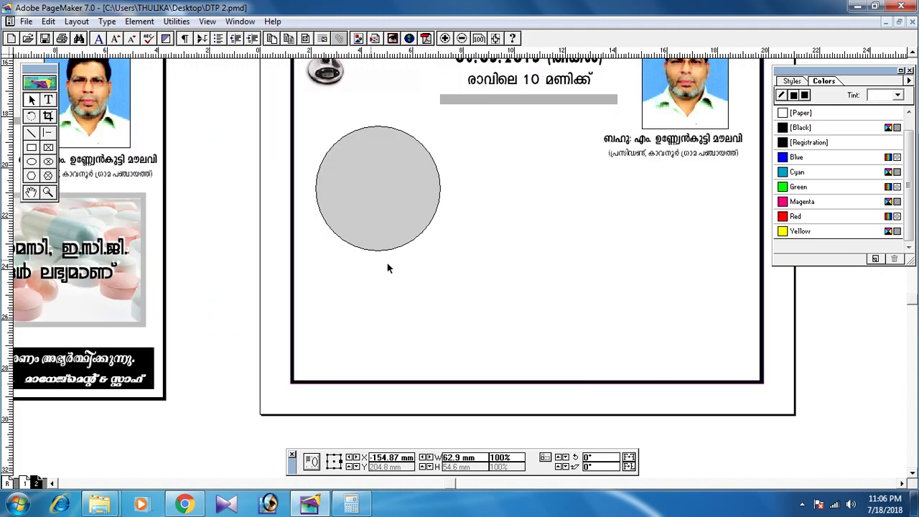
right_click(450, 58)
left_click(495, 96)
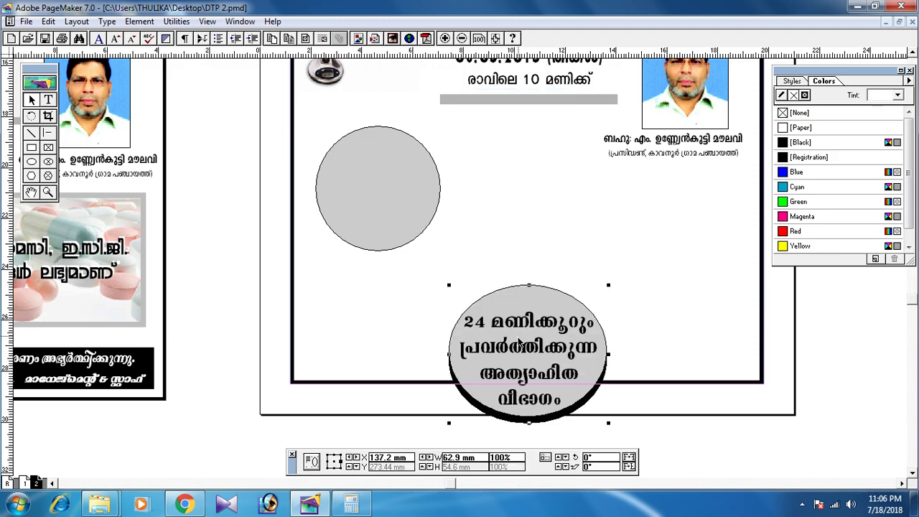
key("Delete")
Copy only the sample's four-line 24-hour emergency department caption and place the copy over the new grey circle.
left_click_drag(310, 290, 803, 304)
left_click(274, 165)
right_click(273, 164)
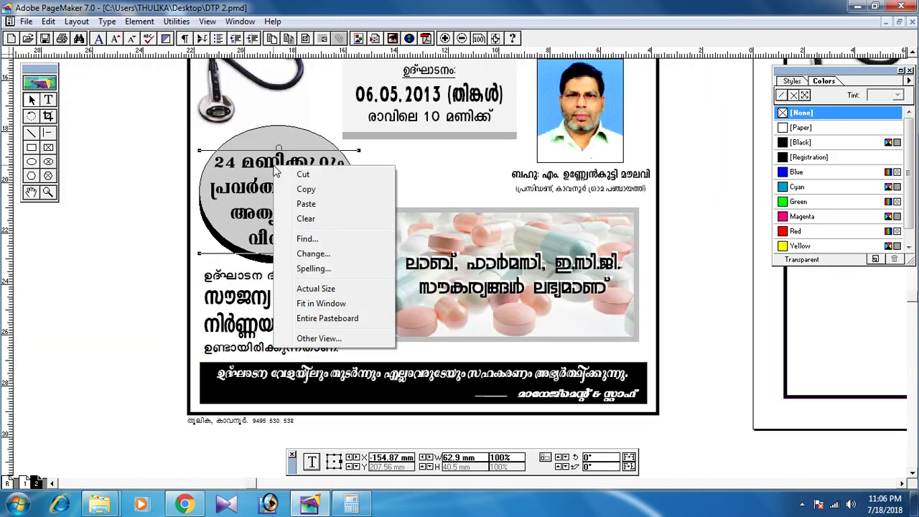
left_click(304, 189)
scroll(501, 251, "right", 12)
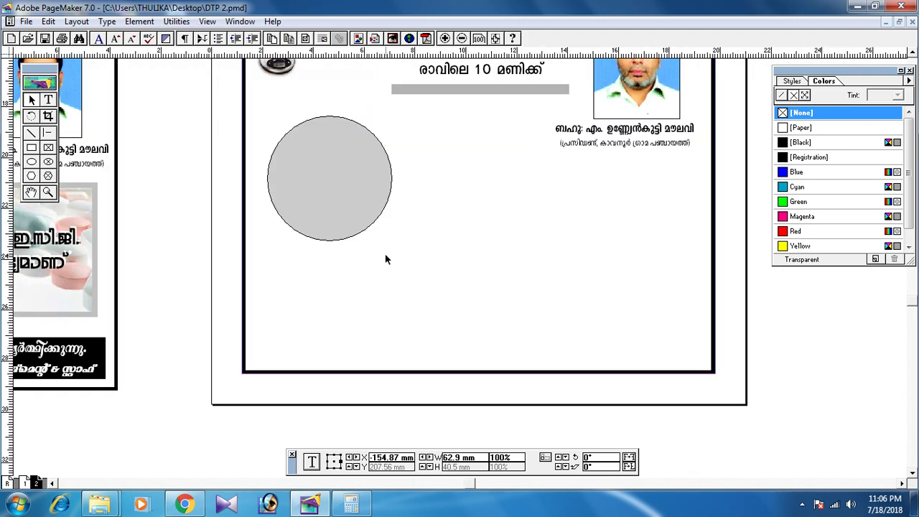
right_click(385, 258)
left_click(428, 292)
left_click_drag(388, 284, 330, 204)
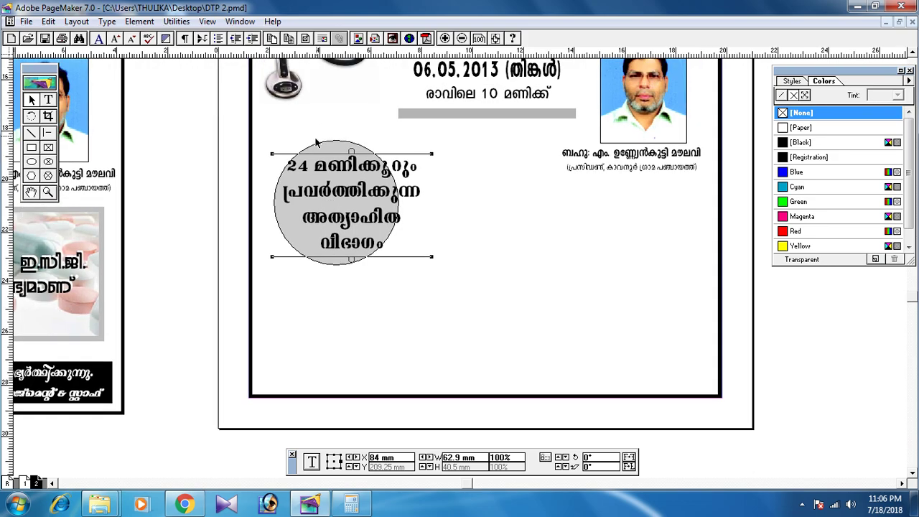
Stretch the grey circle into an ellipse about 67 mm wide and 53 mm high that encloses the caption.
left_click(321, 147)
left_click_drag(398, 202, 437, 198)
left_click_drag(274, 141, 266, 130)
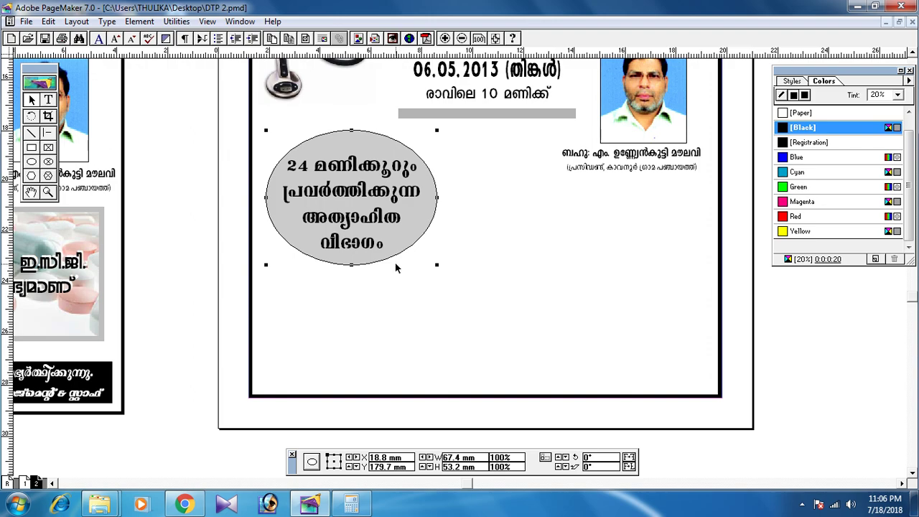
Check the shadow on the sample's ellipse and duplicate the new grey ellipse straight down by about 4 mm.
left_click_drag(263, 312, 753, 321)
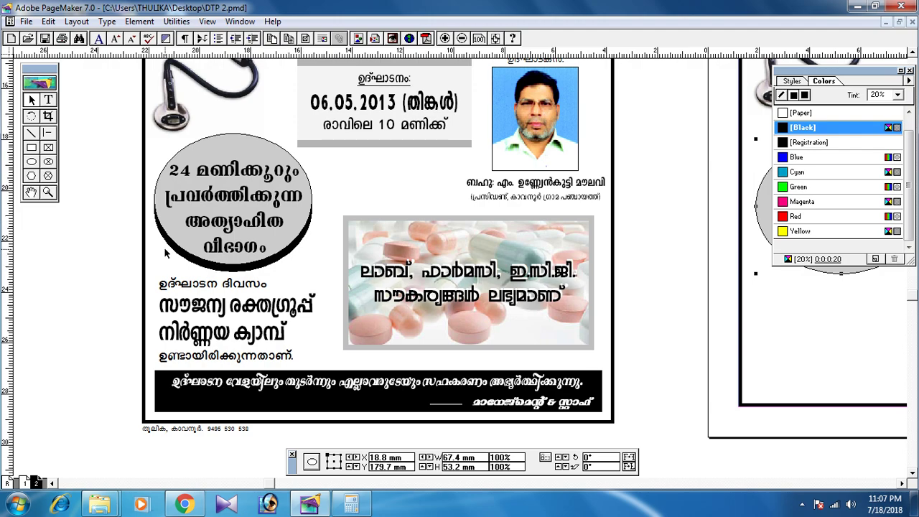
scroll(387, 284, "right", 6)
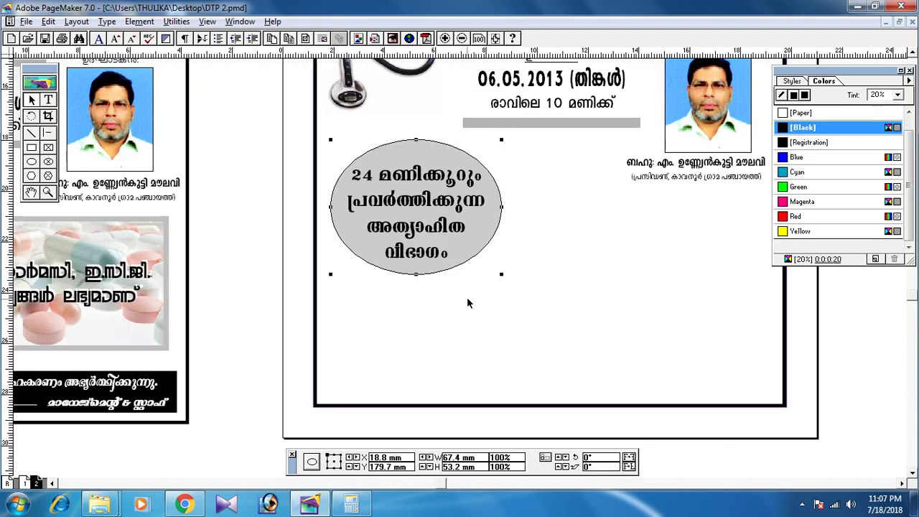
left_click_drag(468, 299, 416, 296)
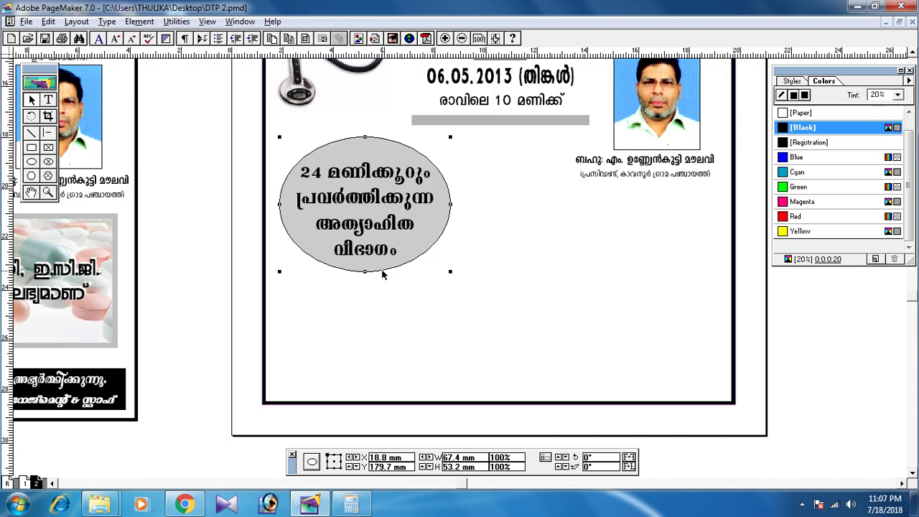
left_click_drag(381, 271, 385, 283)
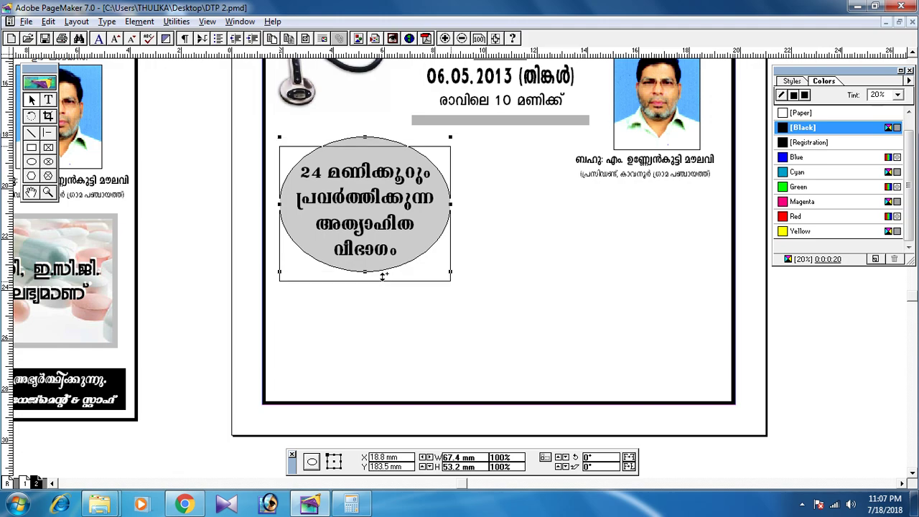
key("Down")
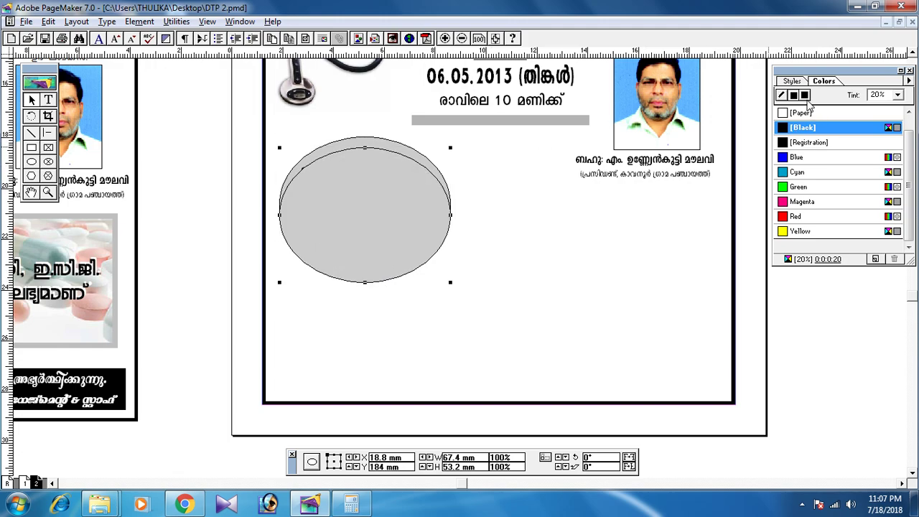
Fill the duplicated ellipse with Black at a 100% tint and send it behind the grey ellipse and caption.
left_click(804, 96)
left_click(897, 95)
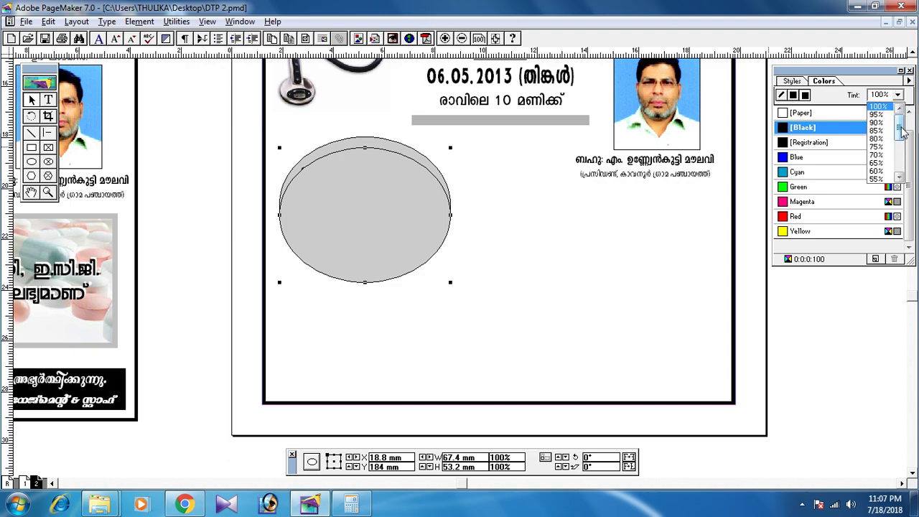
left_click(877, 107)
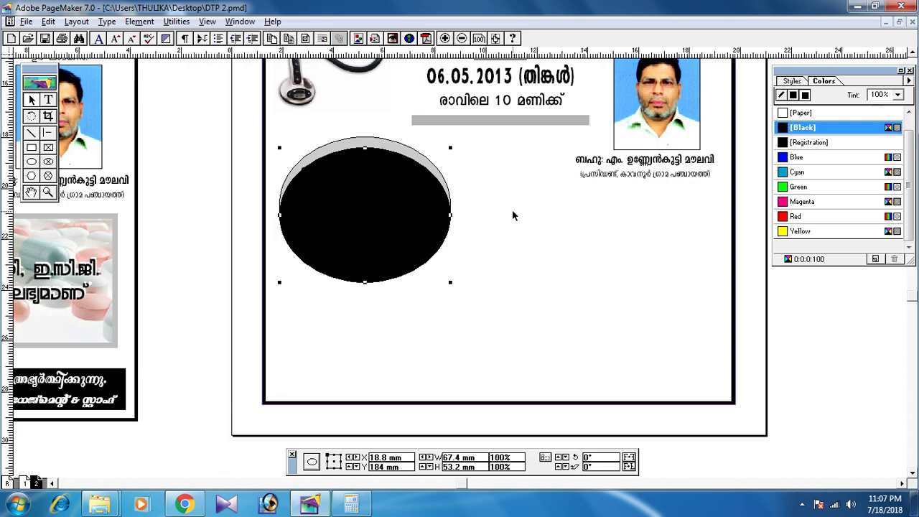
key("ctrl+shift+bracketleft")
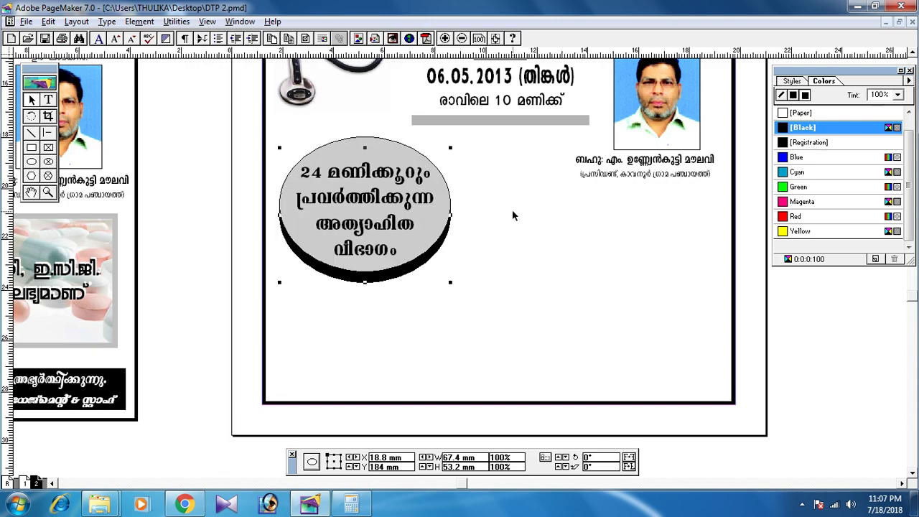
Nudge the black shadow ellipse up by about 1 mm and deselect it.
key("Up")
key("Up")
key("Up")
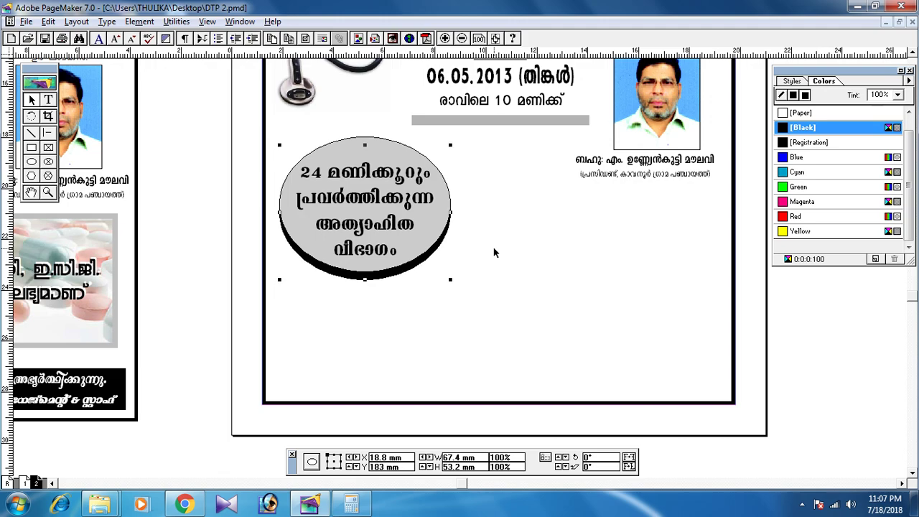
left_click(34, 99)
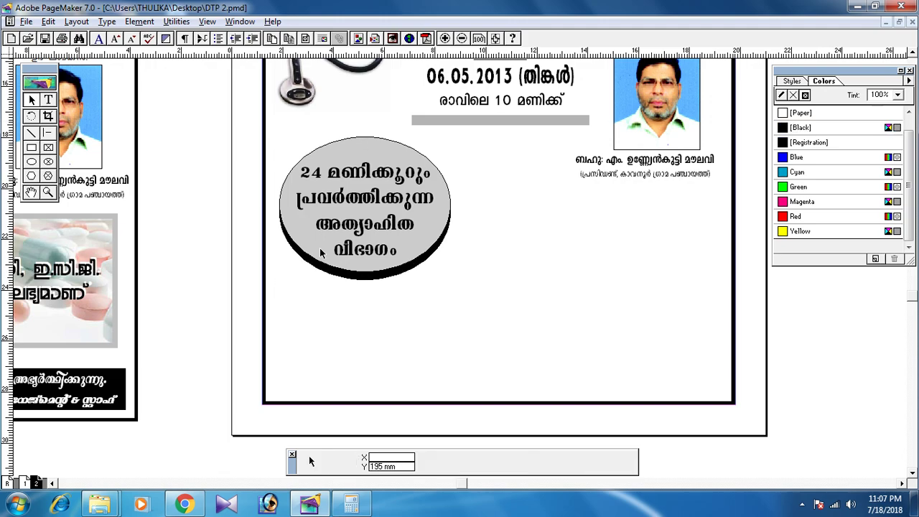
Draw a practice rectangle about 57 by 32 mm in the empty area beside the ellipse and fill it with Paper.
left_click_drag(492, 284, 382, 281)
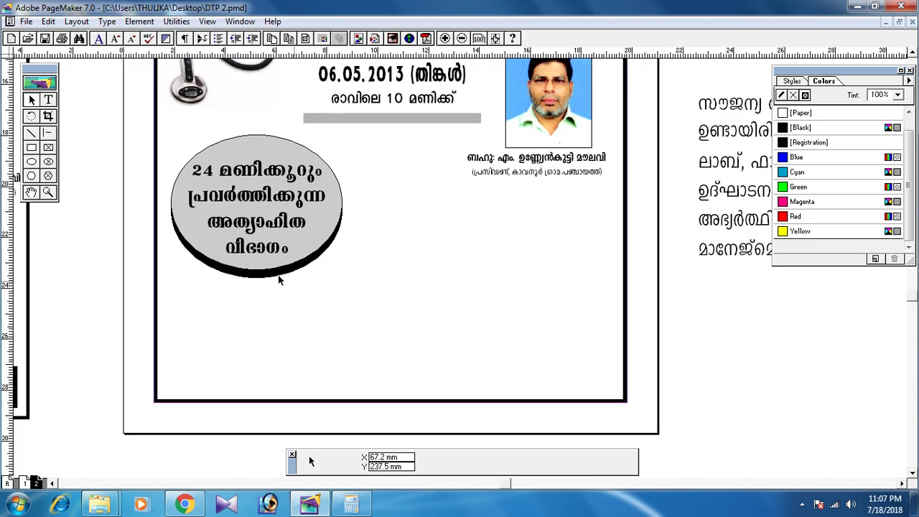
left_click(31, 148)
left_click_drag(365, 231, 508, 313)
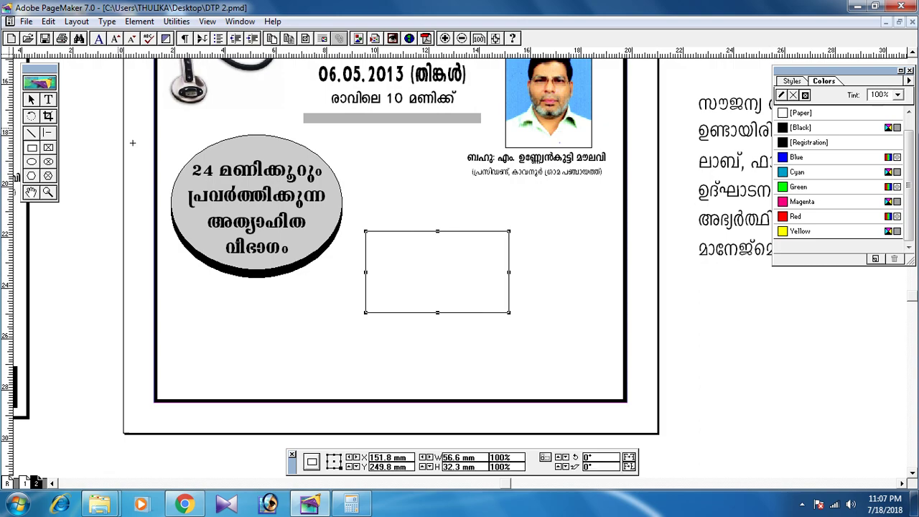
left_click(793, 95)
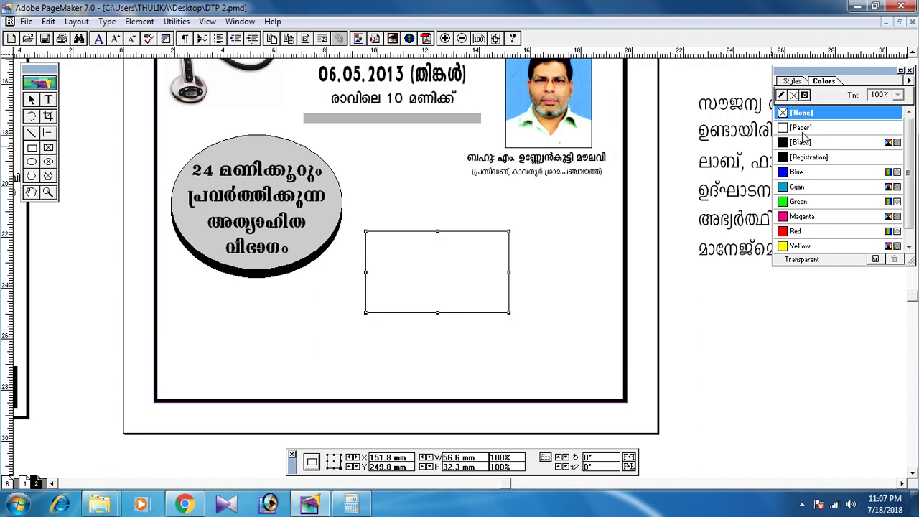
left_click(803, 131)
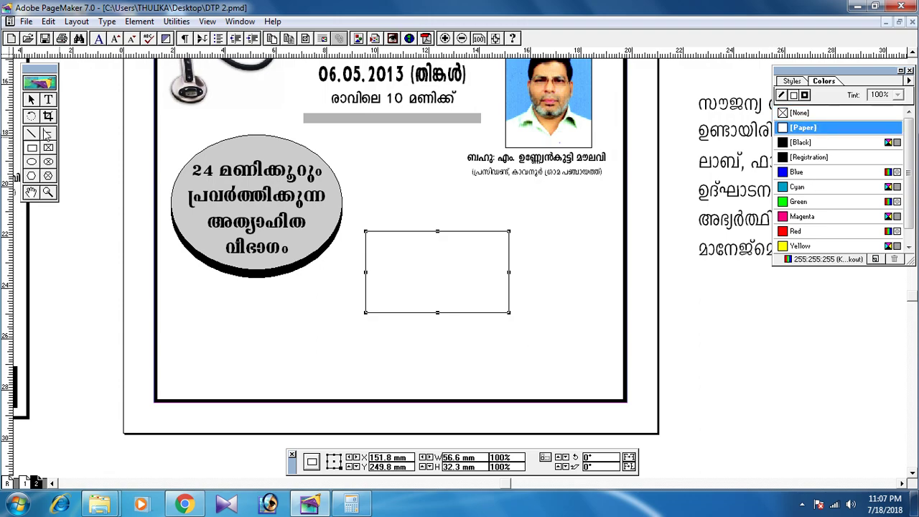
left_click(34, 100)
left_click(447, 316)
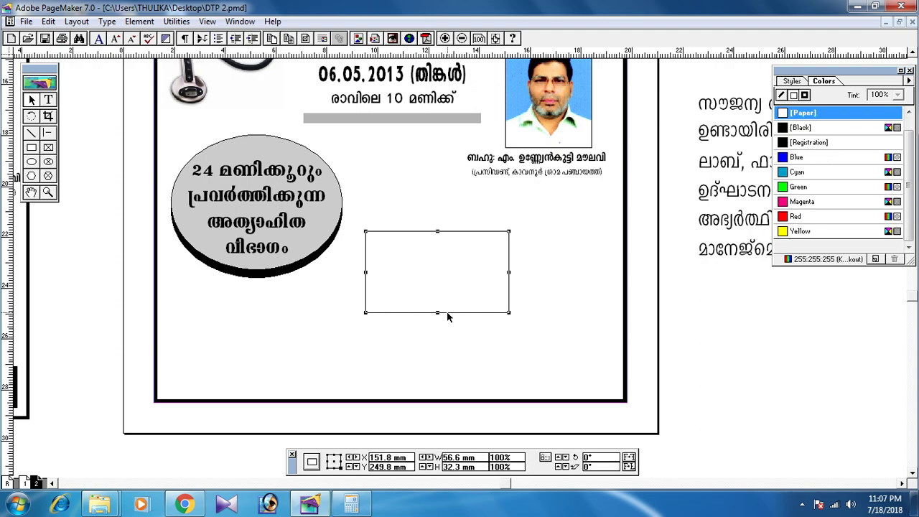
Duplicate the practice rectangle about 3 mm lower and shift the copy about 3.5 mm to the right.
left_click_drag(445, 317, 446, 319)
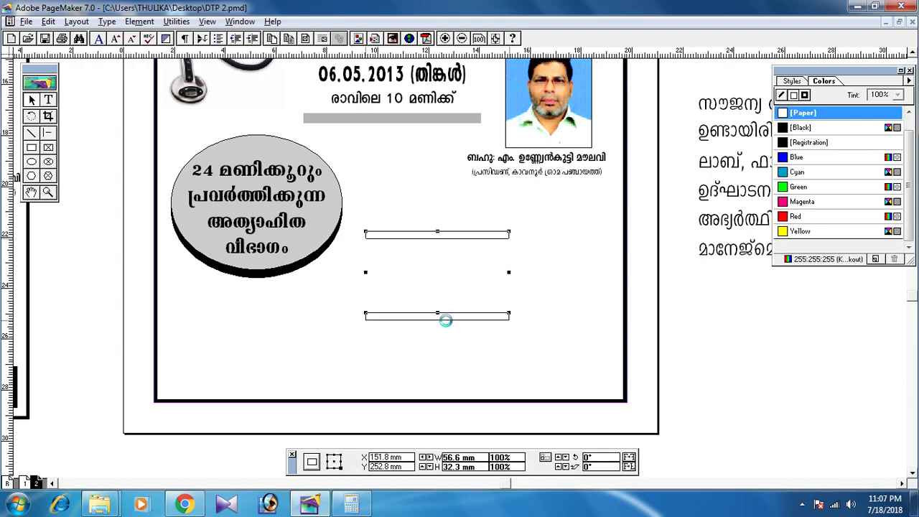
key("Right")
key("Right")
key("Right")
key("Right")
key("Right")
key("Right")
key("Right")
key("Right")
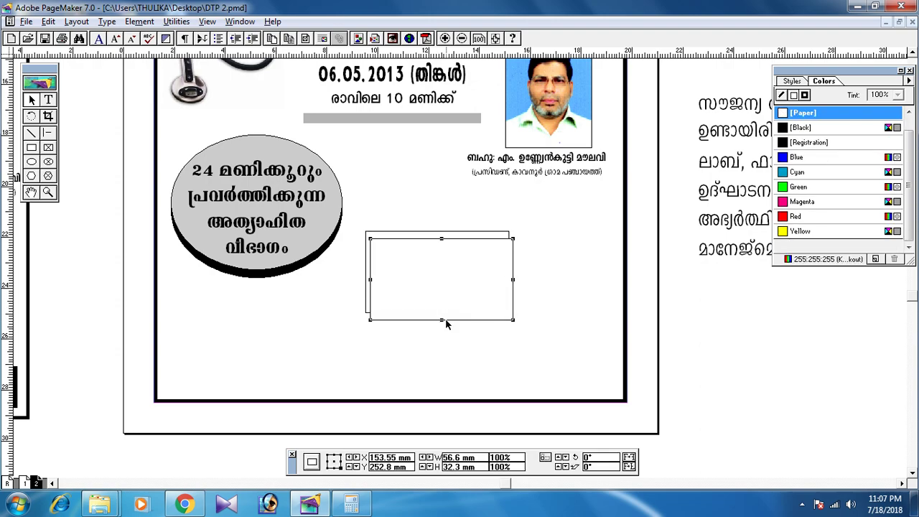
key("Right")
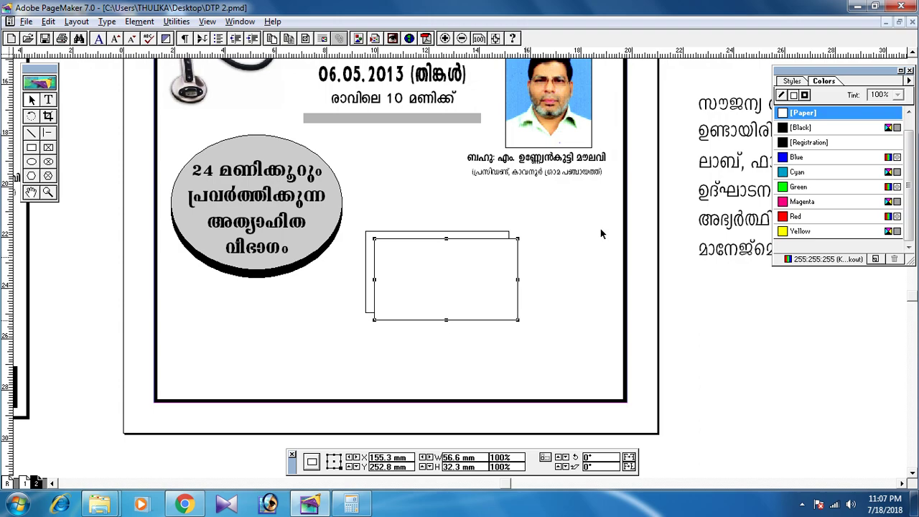
Fill the offset rectangle with Black and send it behind the Paper rectangle as a drop shadow.
left_click(798, 129)
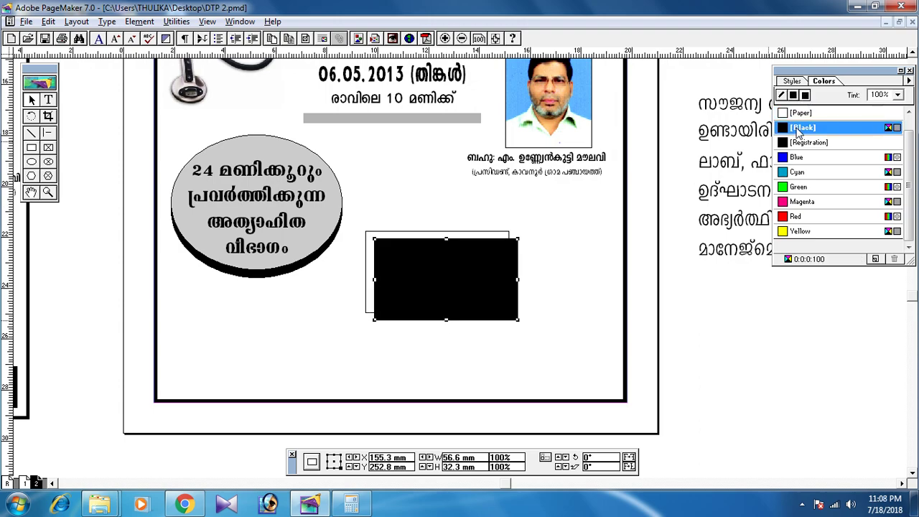
key("ctrl+shift+bracketleft")
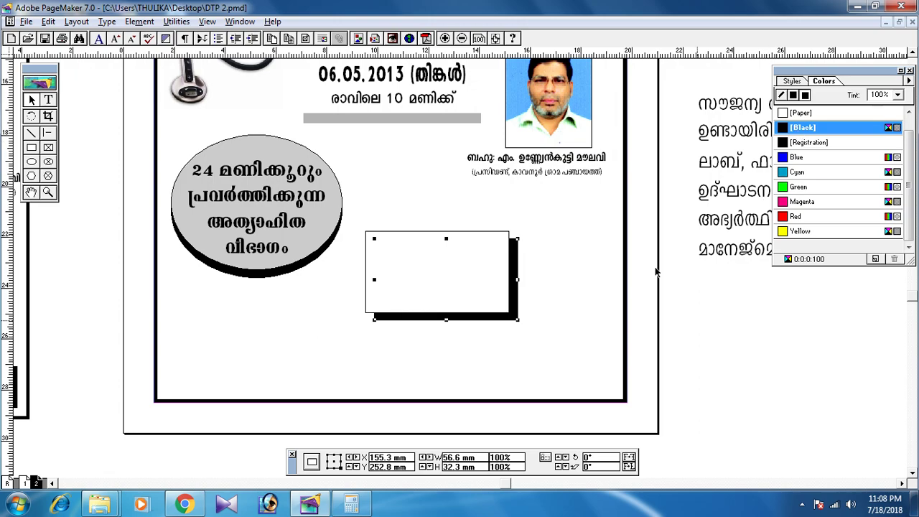
left_click(569, 316)
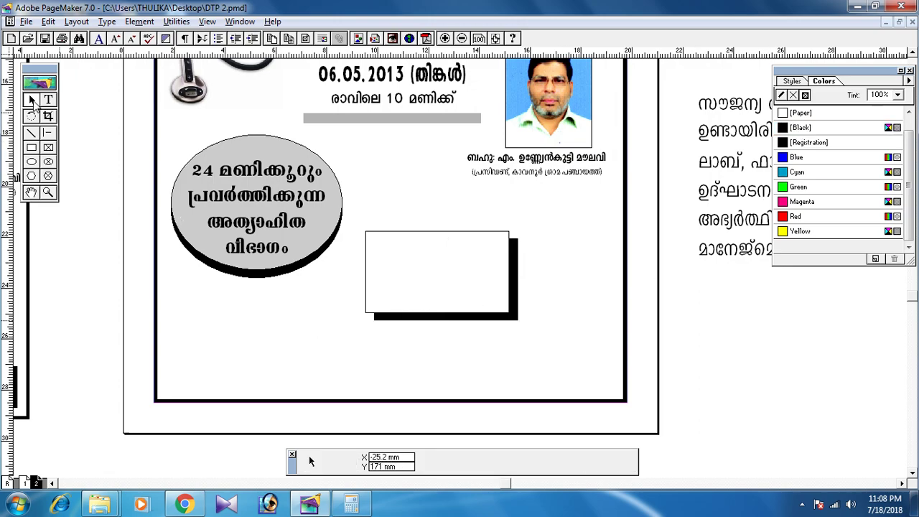
Delete both practice rectangles.
left_click_drag(581, 213, 359, 337)
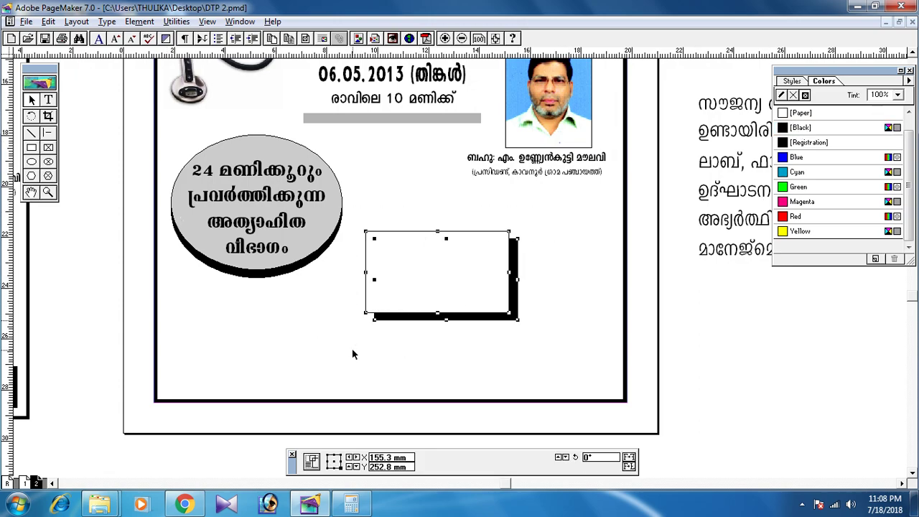
key("Delete")
Compare the sample notice's lower section with the unfinished notice and the unformatted Malayalam lines beside it.
left_click_drag(134, 305, 617, 290)
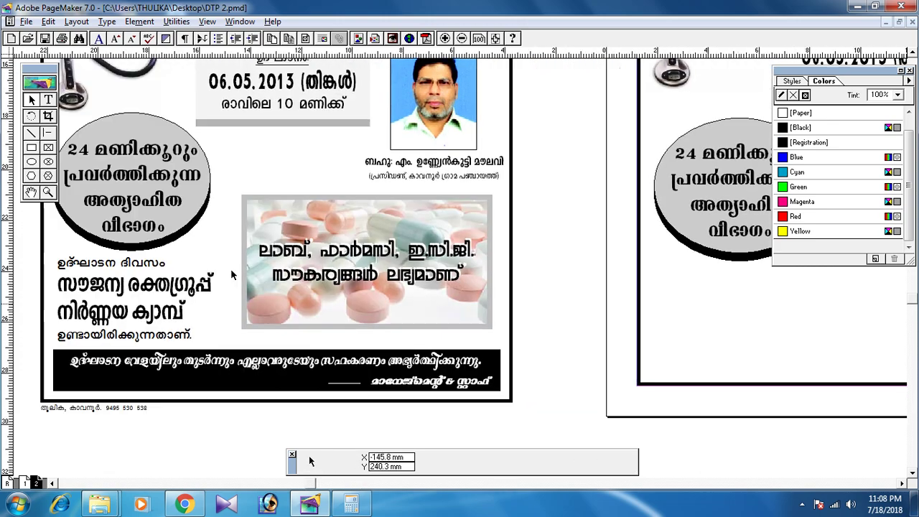
left_click_drag(325, 276, 293, 286)
left_click_drag(220, 284, 294, 263)
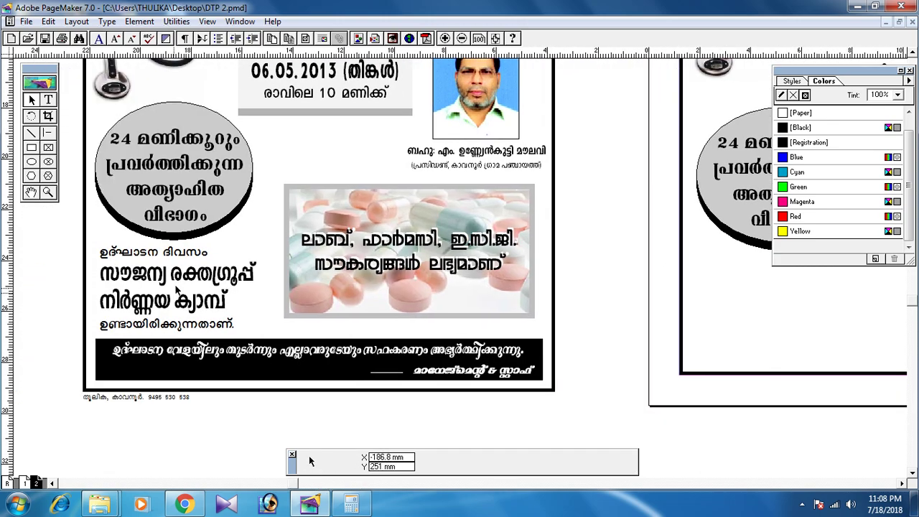
left_click_drag(481, 320, 212, 299)
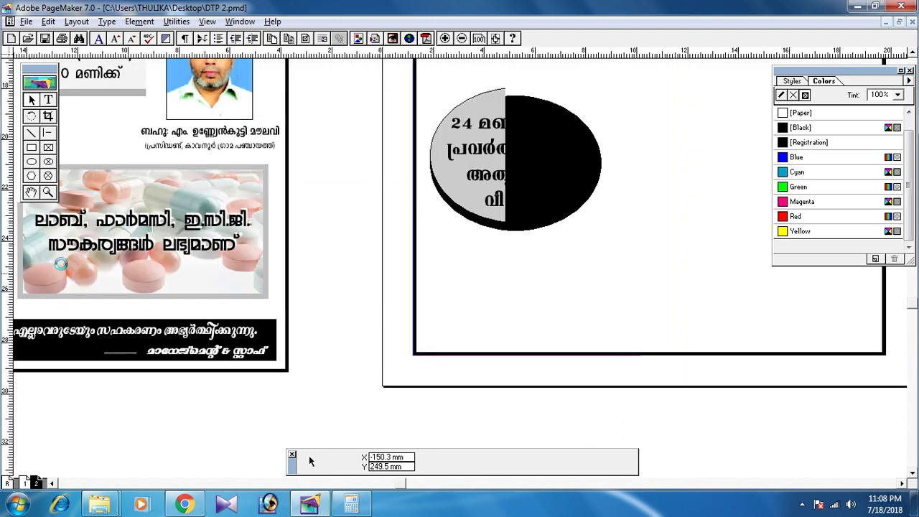
left_click_drag(761, 279, 479, 298)
left_click_drag(641, 241, 390, 317)
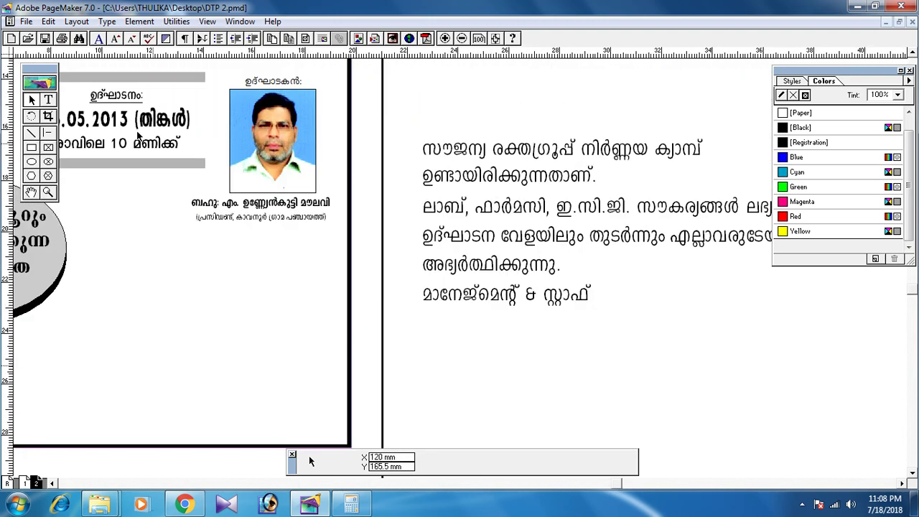
left_click(51, 100)
left_click_drag(475, 166, 438, 184)
left_click_drag(373, 170, 543, 197)
left_click_drag(575, 243, 474, 262)
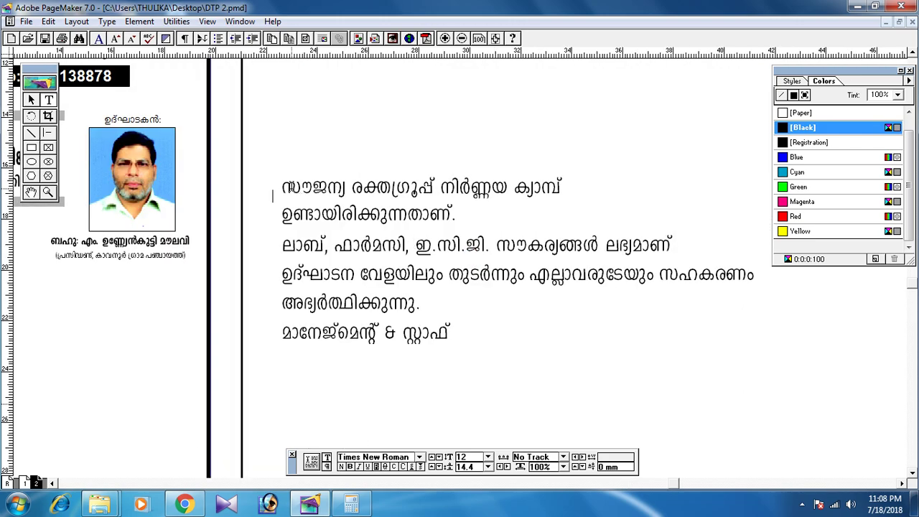
left_click_drag(413, 310, 714, 325)
left_click_drag(403, 354, 672, 332)
left_click_drag(527, 378, 535, 307)
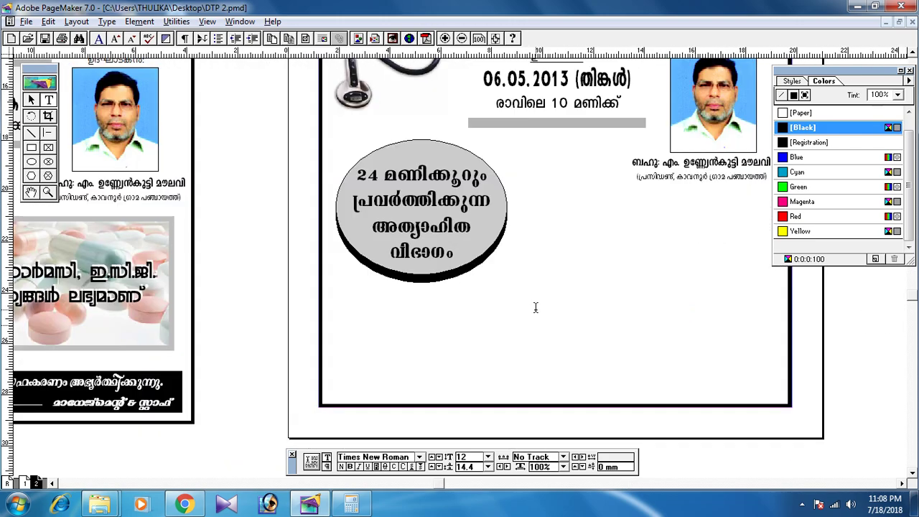
left_click_drag(433, 316, 836, 261)
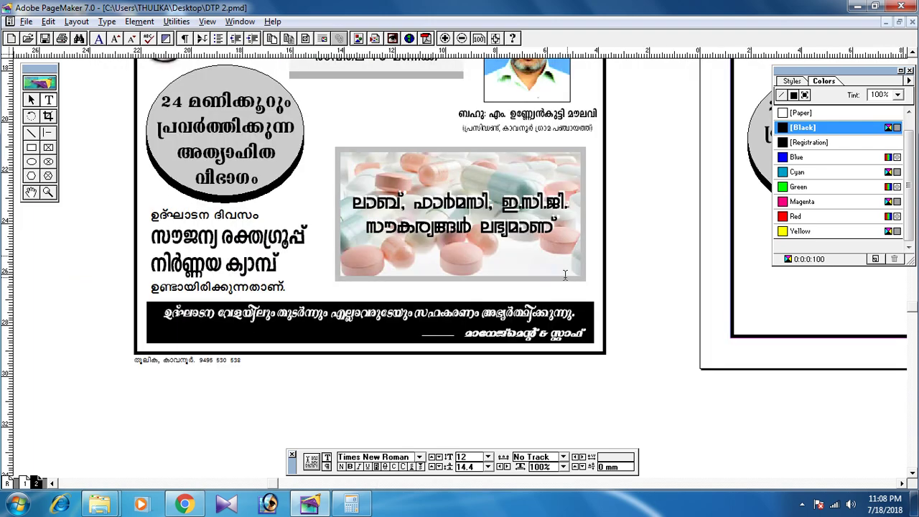
Copy the blood-group camp text block from the sample notice and place it below the ellipse in the new notice.
left_click(31, 100)
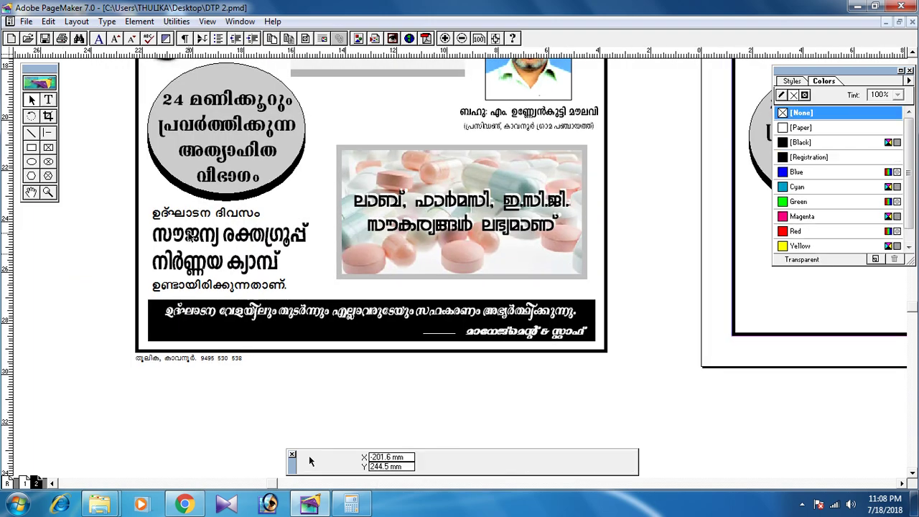
right_click(190, 235)
left_click(222, 258)
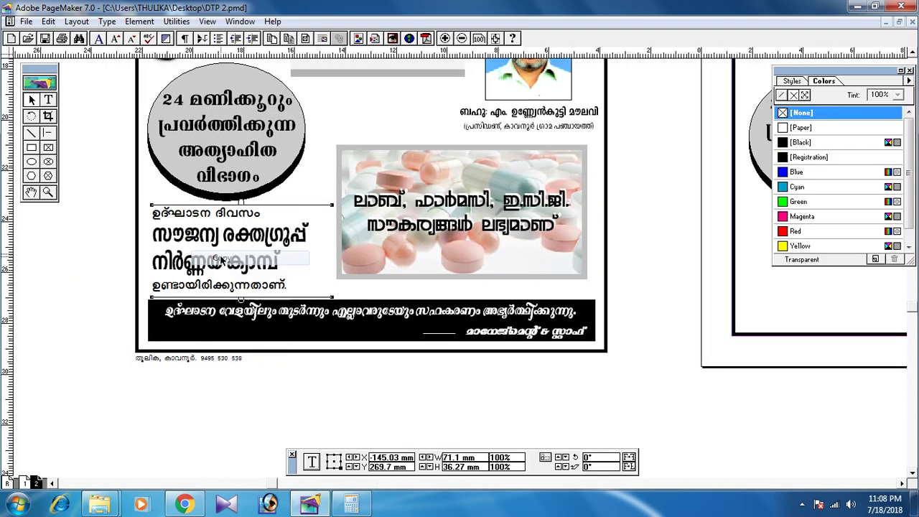
left_click_drag(796, 312, 379, 283)
right_click(366, 230)
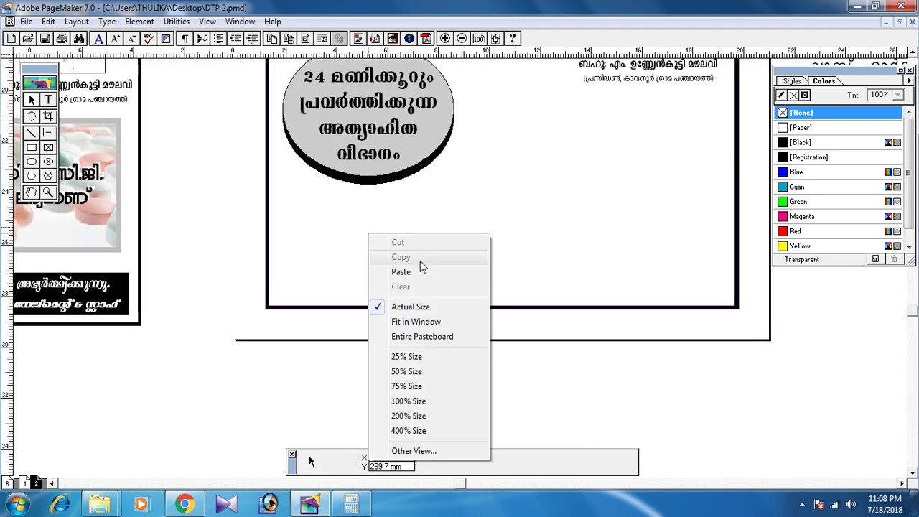
left_click(420, 271)
left_click_drag(468, 266, 361, 238)
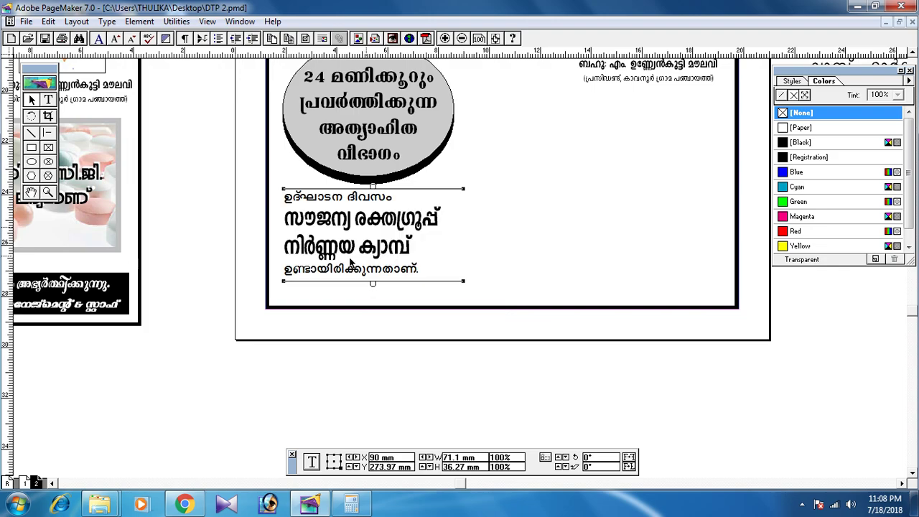
Select the ellipse, its shadow and its text together and move them up about 7 mm.
left_click(48, 100)
left_click_drag(414, 240, 377, 348)
left_click_drag(474, 260, 527, 359)
left_click(31, 104)
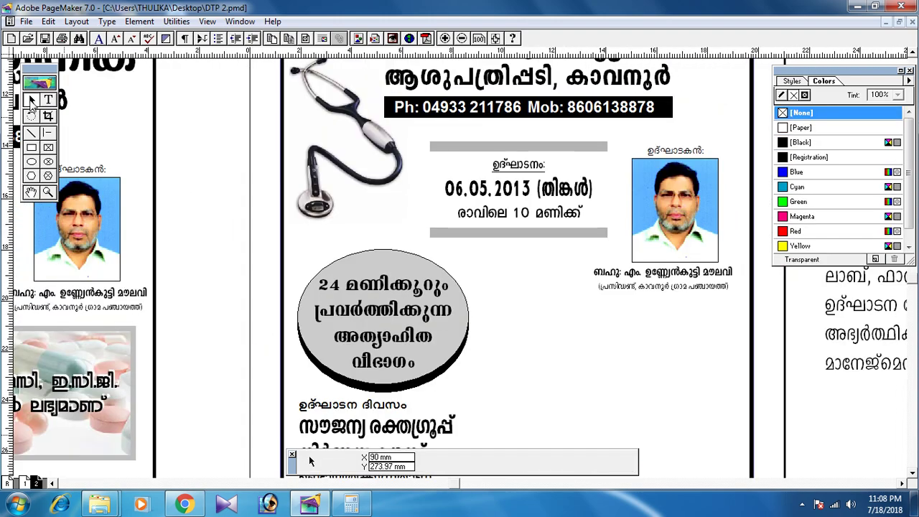
left_click_drag(211, 202, 501, 406)
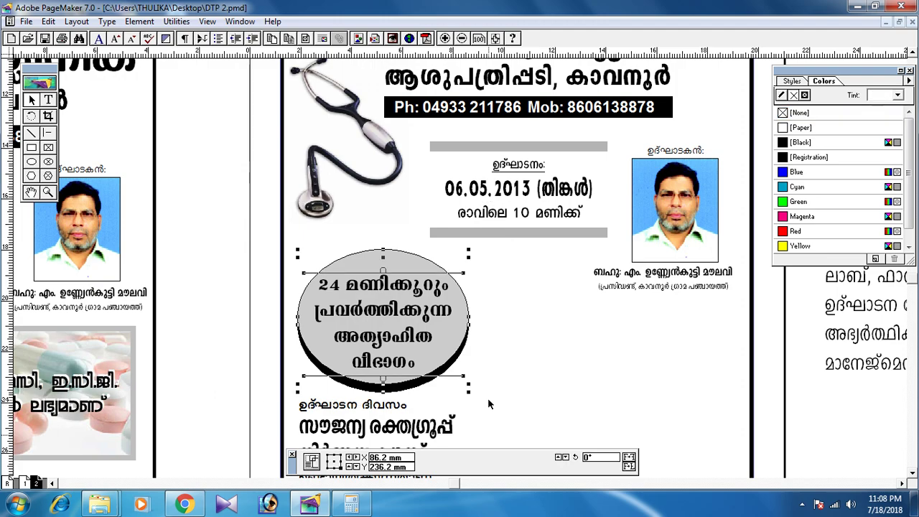
left_click_drag(438, 396, 404, 357)
key("Up")
key("Up")
key("Up")
key("Up")
key("Up")
key("Up")
key("Up")
key("Up")
key("Up")
key("Up")
key("Up")
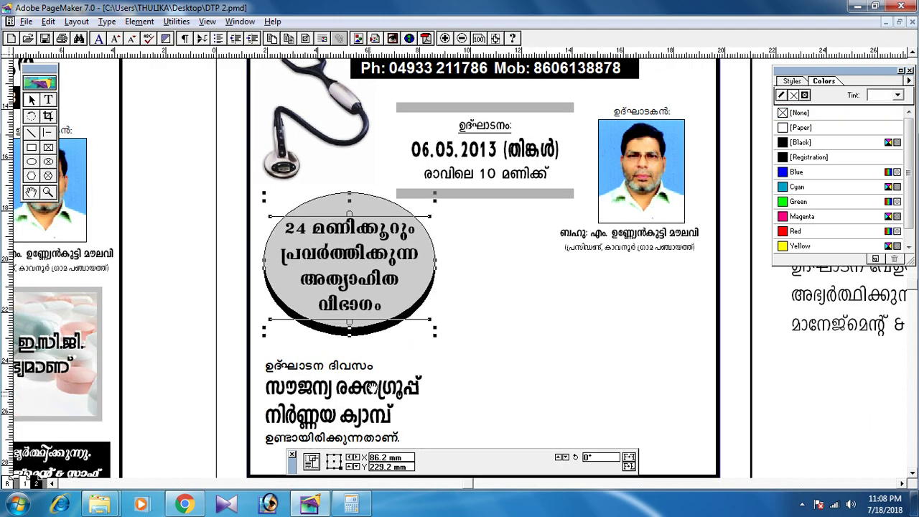
Move the blood-group camp text block up about 5 mm, closer to the ellipse.
scroll(373, 387, "down", 3)
left_click(345, 279)
key("Up")
key("Up")
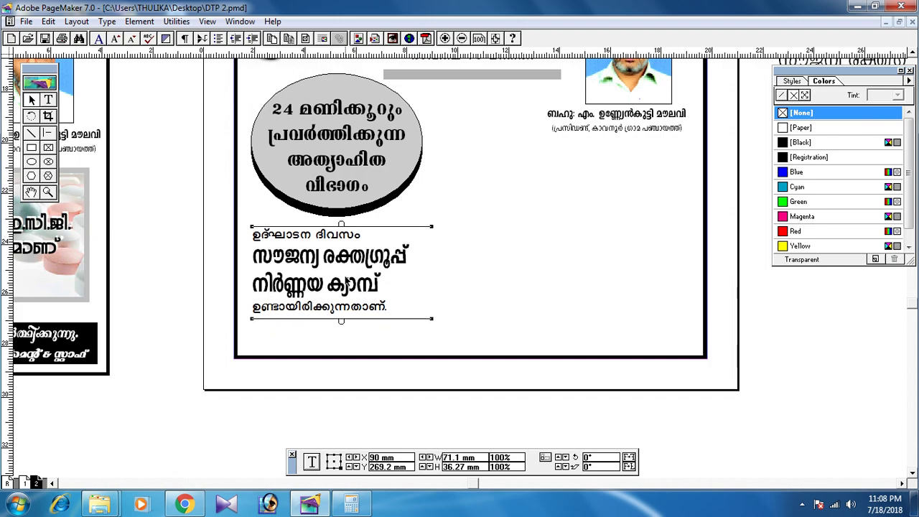
Copy the capsules picture from the sample and place it below the portrait caption, inside the new notice's border.
scroll(430, 281, "left", 5)
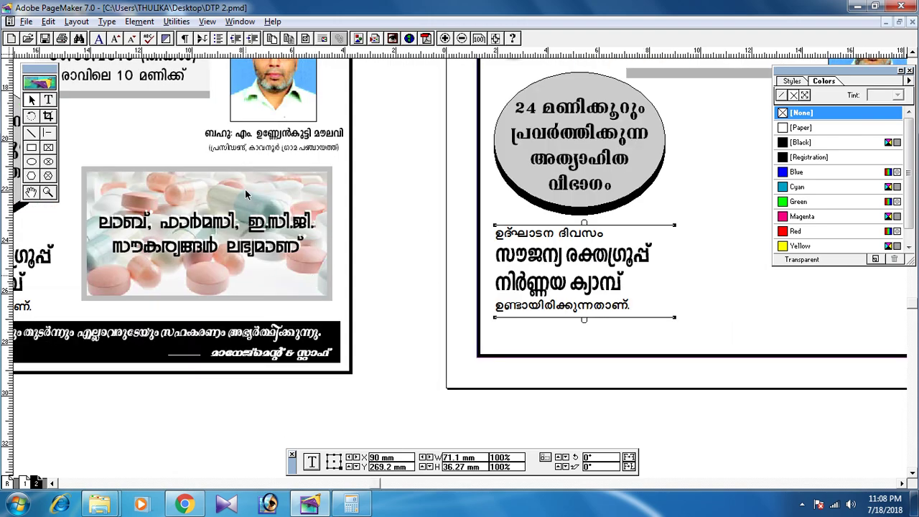
scroll(245, 188, "up", 1)
right_click(247, 205)
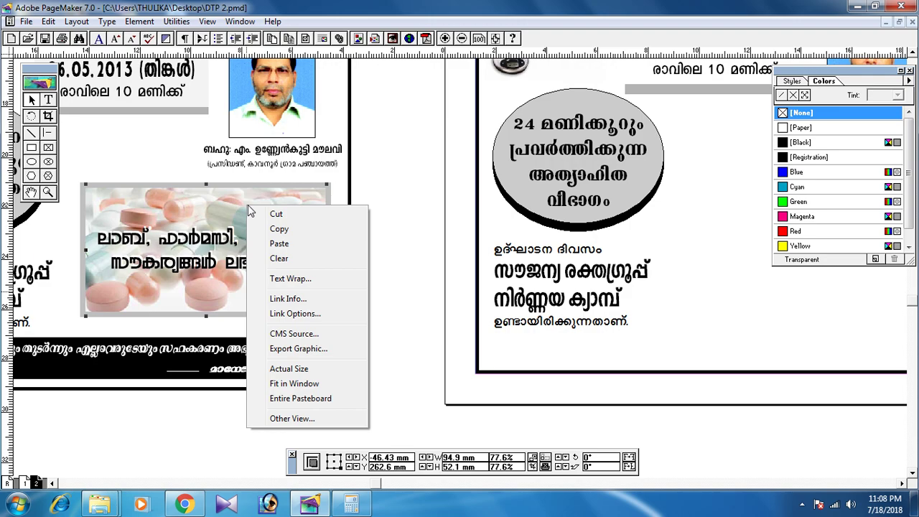
left_click(280, 230)
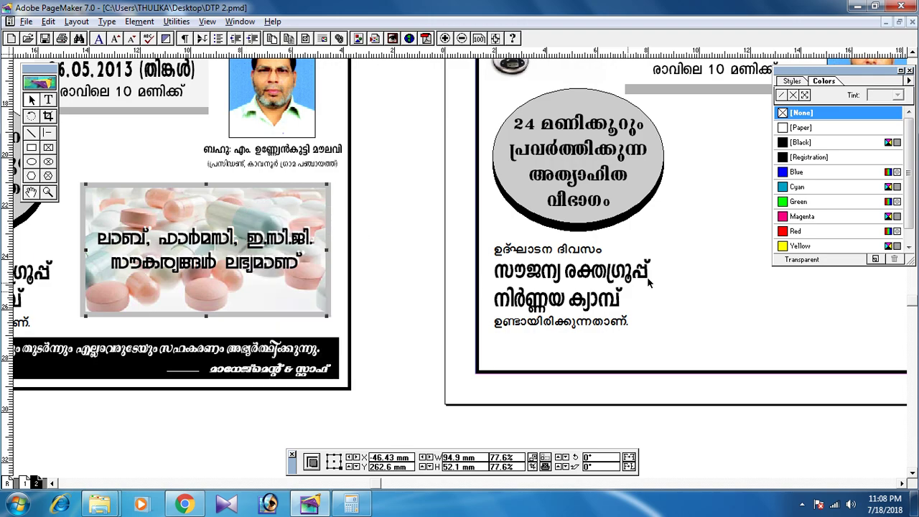
scroll(391, 211, "right", 8)
right_click(311, 152)
left_click(343, 190)
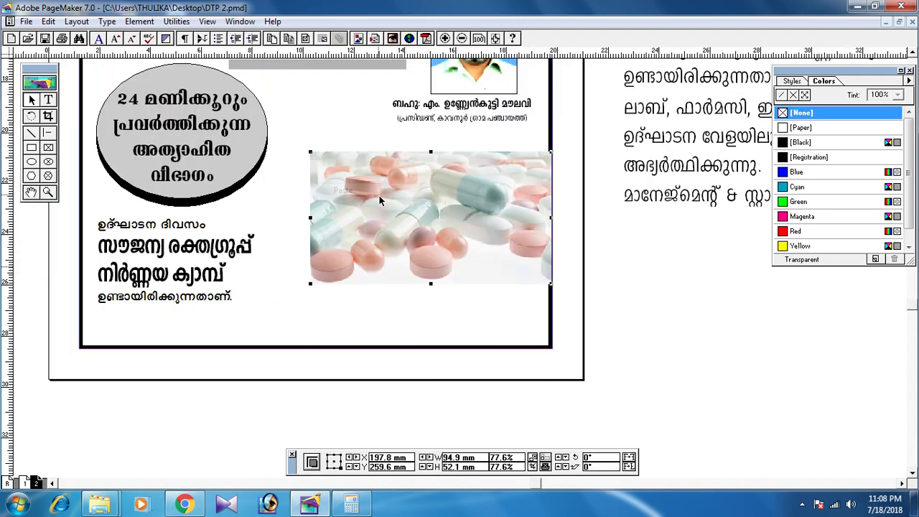
left_click_drag(421, 227, 395, 226)
Check the frame around the sample's picture and draw a matching rectangle about 96 by 52.5 mm around the pasted capsules picture.
scroll(316, 257, "left", 5)
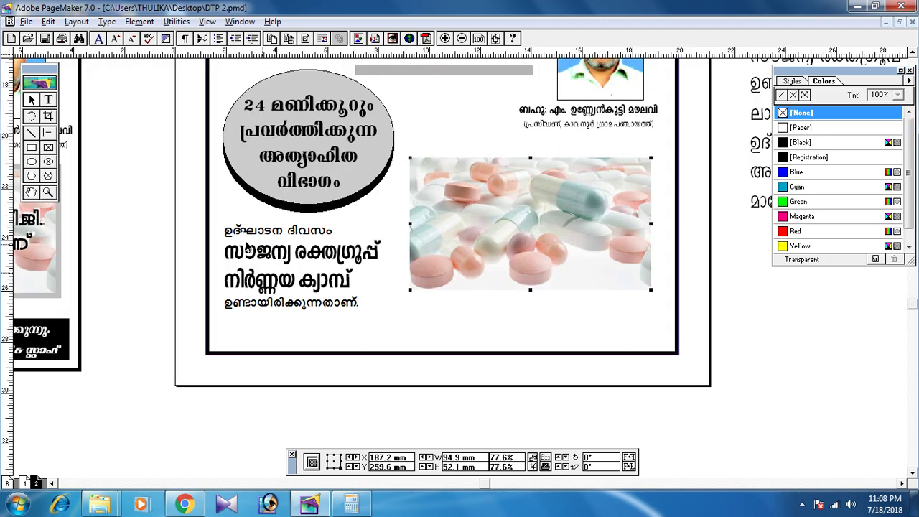
left_click(160, 178)
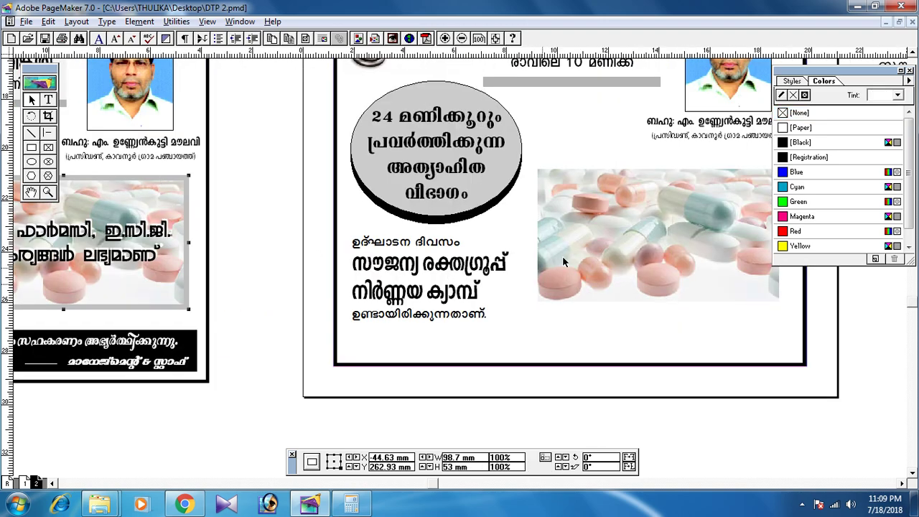
scroll(333, 225, "right", 5)
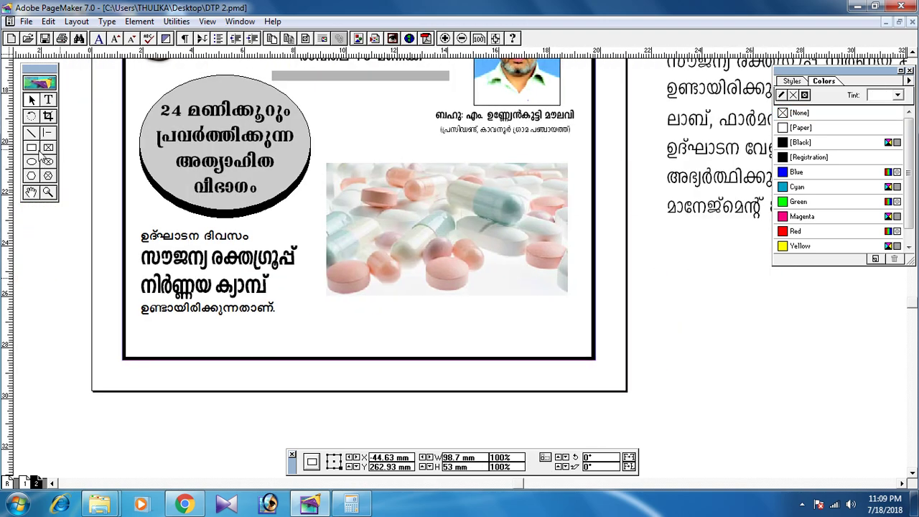
left_click(32, 147)
left_click_drag(325, 162, 568, 294)
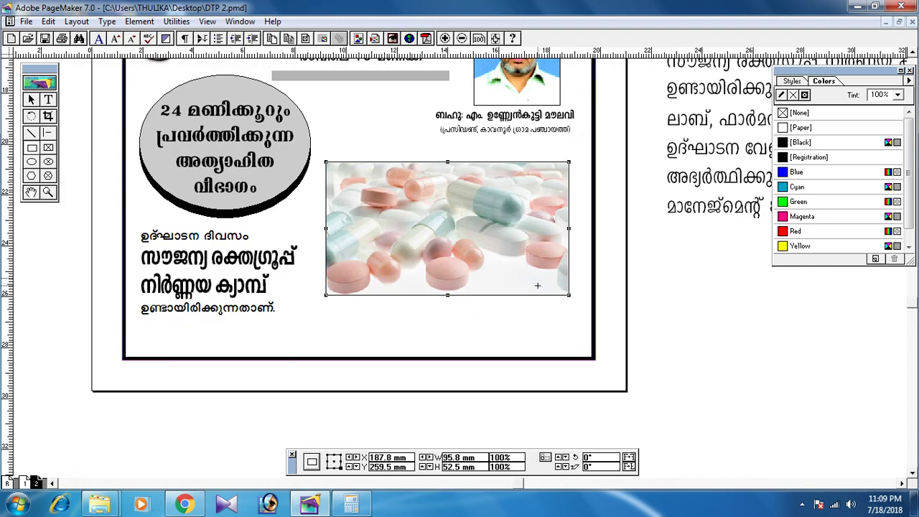
Give the rectangle around the capsules picture a 6 pt stroke and target its stroke for colouring.
left_click(140, 21)
mouse_move(154, 57)
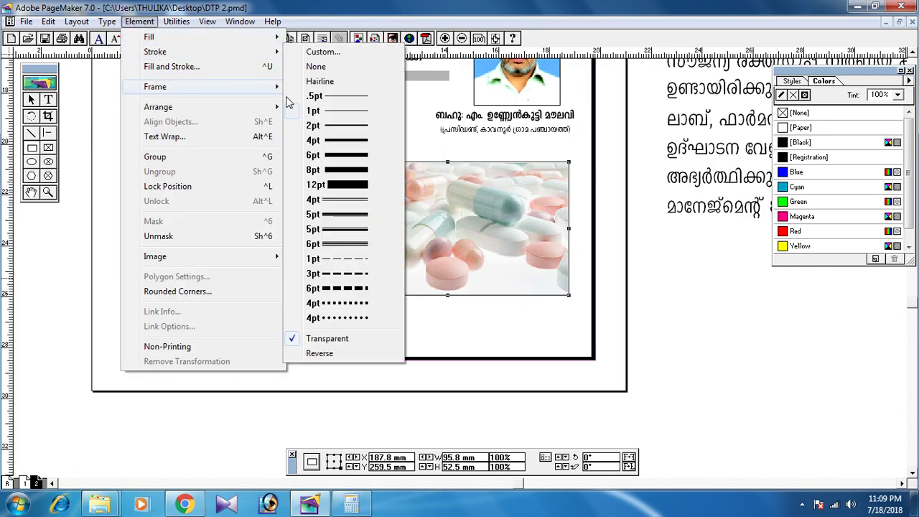
left_click(336, 140)
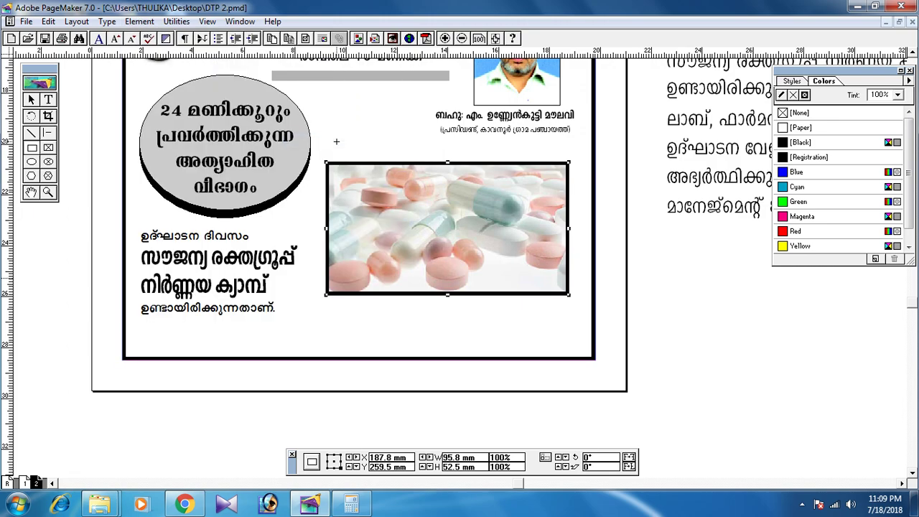
left_click(139, 21)
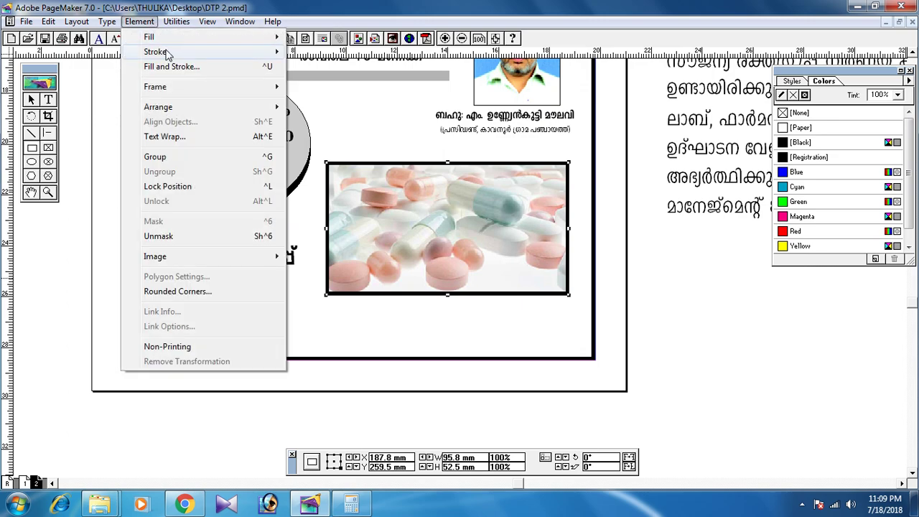
left_click(350, 169)
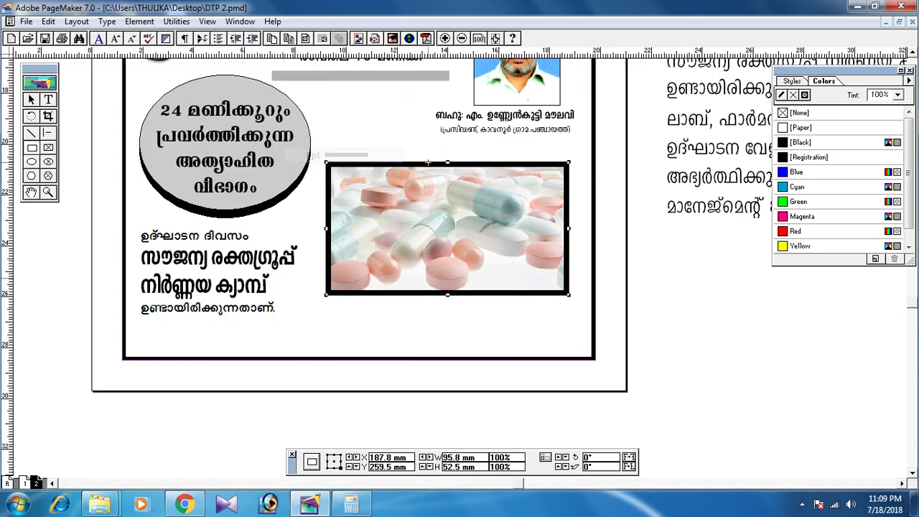
left_click(782, 95)
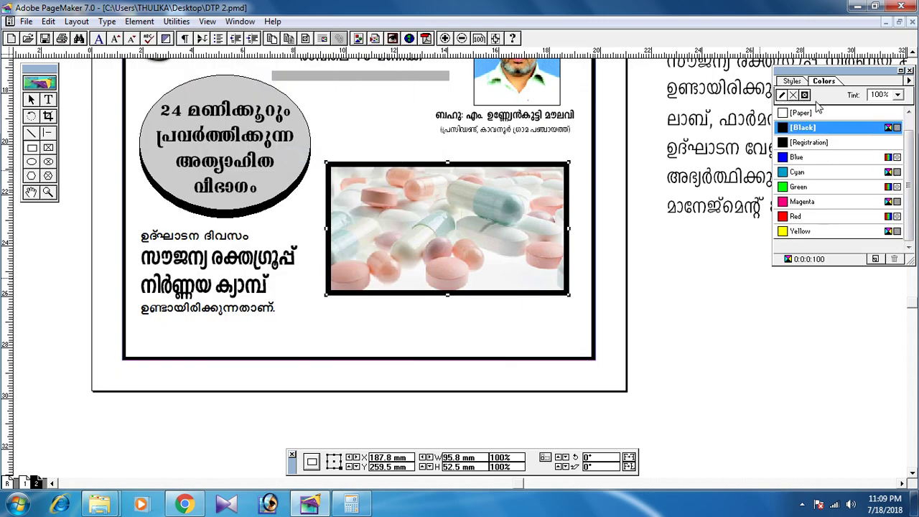